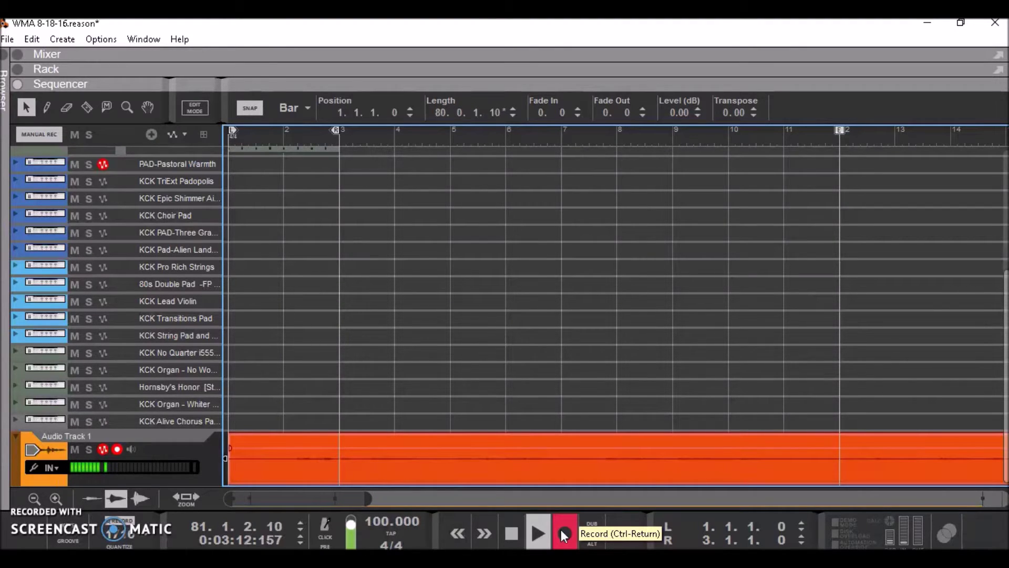
- Open the mixer and look across all channel strips, from the EMI and Pianos buses to Audio Track 1
{"action": "key", "text": "F5"}
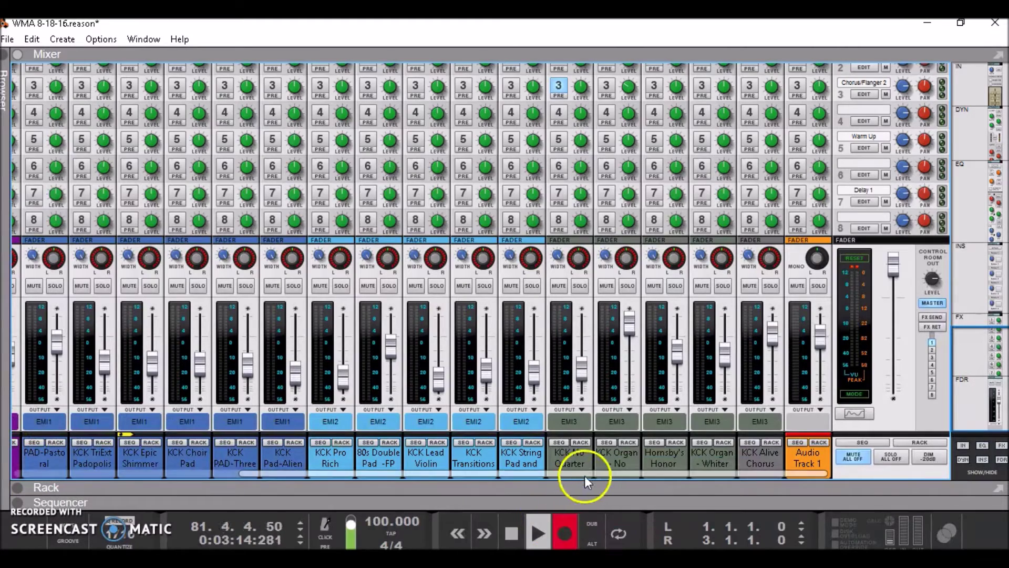
{"action": "left_click_drag", "start_coordinate": [592, 471], "coordinate": [336, 503]}
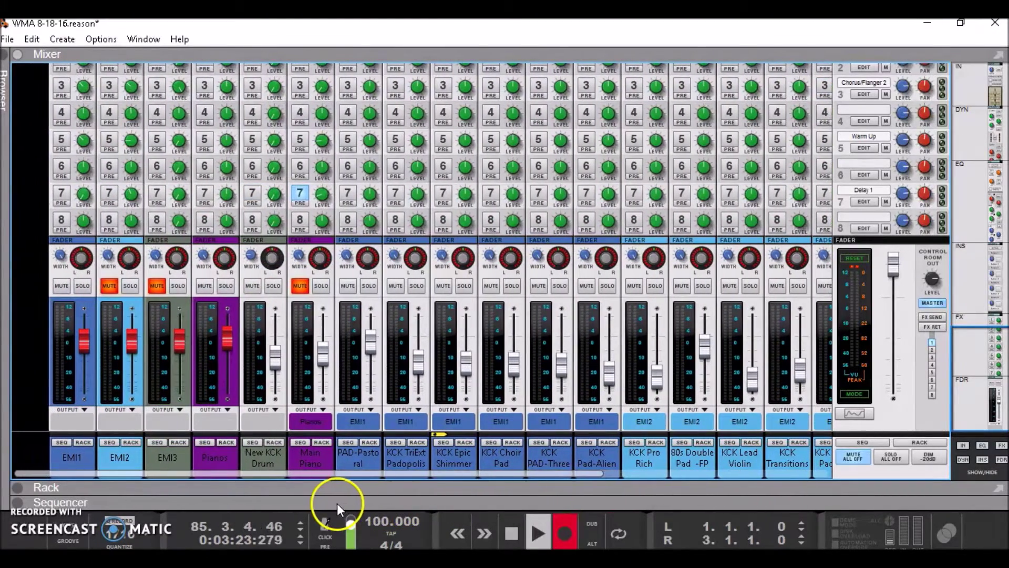
{"action": "left_click", "coordinate": [343, 474]}
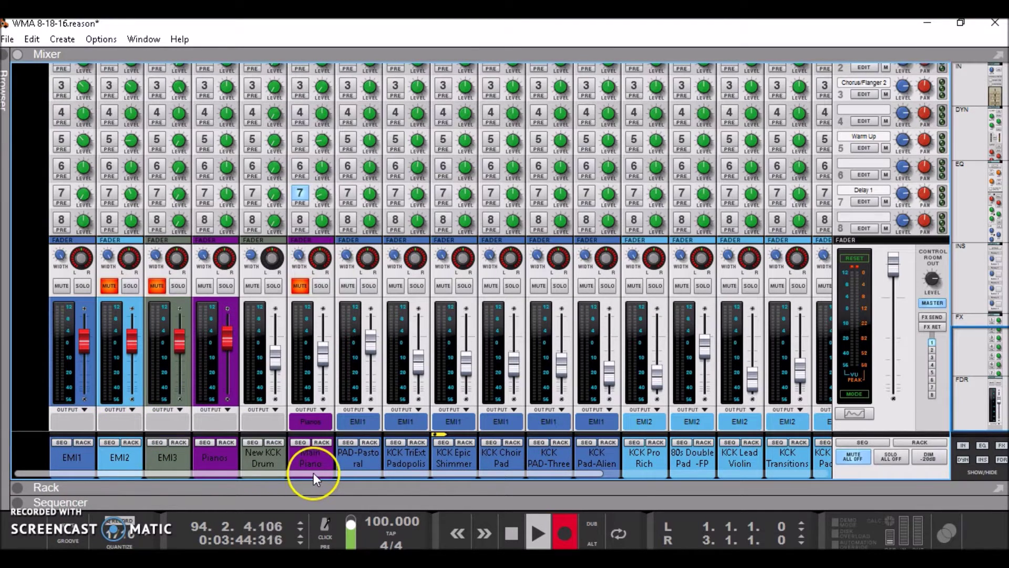
{"action": "left_click_drag", "start_coordinate": [314, 472], "coordinate": [468, 477]}
{"action": "left_click_drag", "start_coordinate": [484, 478], "coordinate": [519, 482]}
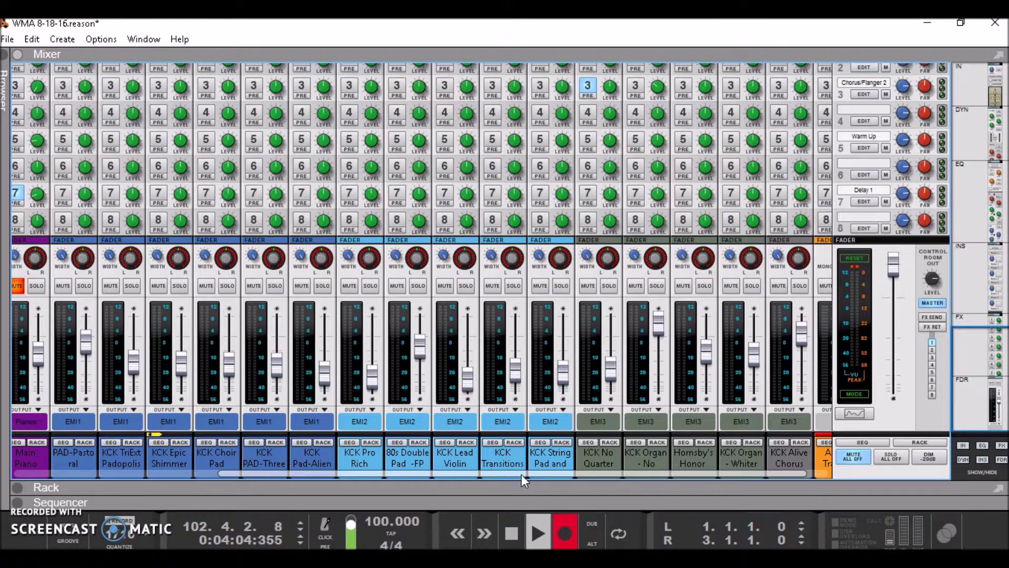
{"action": "left_click_drag", "start_coordinate": [522, 474], "coordinate": [568, 478]}
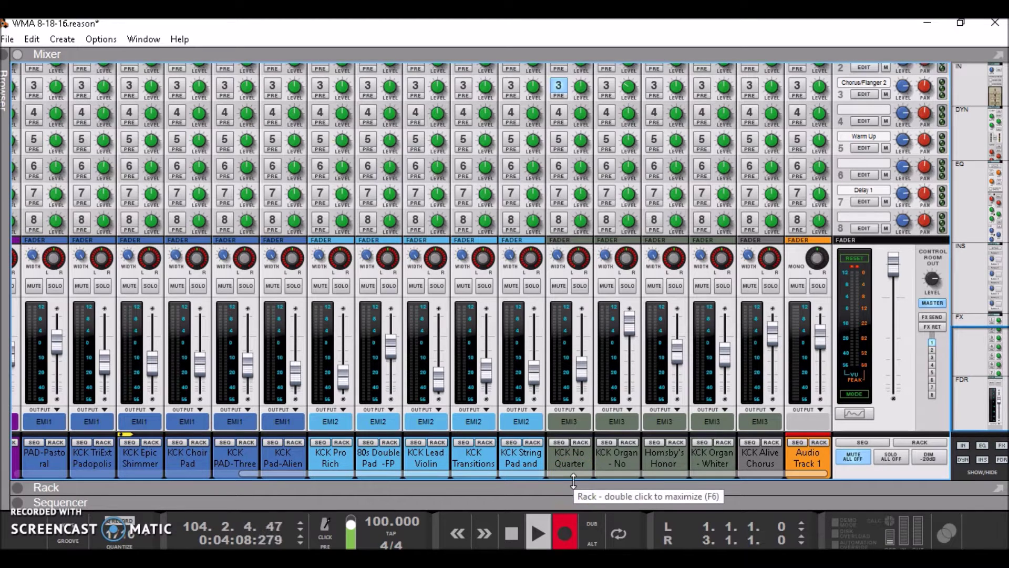
{"action": "left_click_drag", "start_coordinate": [573, 480], "coordinate": [574, 478]}
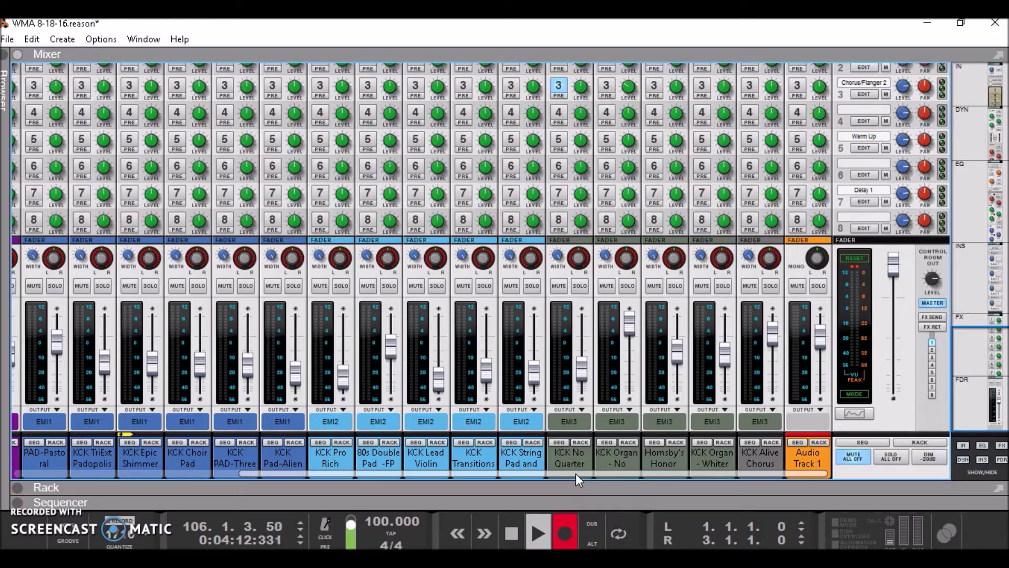
{"action": "left_click_drag", "start_coordinate": [575, 473], "coordinate": [272, 475]}
- Examine the mixer's send, insert, EQ and dynamics sections, and the faders' output routing to the buses
{"action": "scroll", "coordinate": [383, 331], "scroll_direction": "up", "scroll_amount": 3}
{"action": "scroll", "coordinate": [383, 332], "scroll_direction": "up", "scroll_amount": 3}
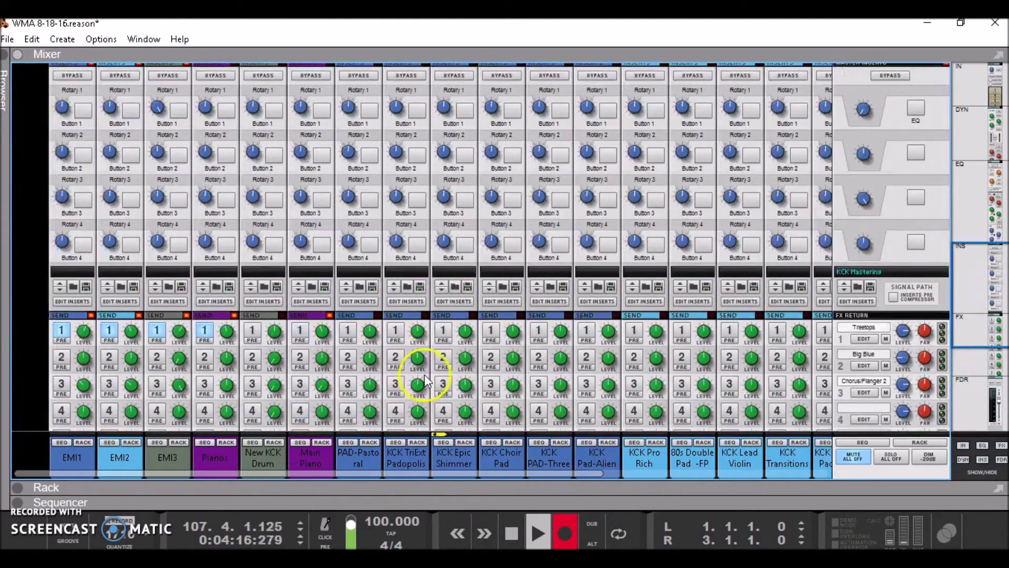
{"action": "scroll", "coordinate": [424, 374], "scroll_direction": "up", "scroll_amount": 6}
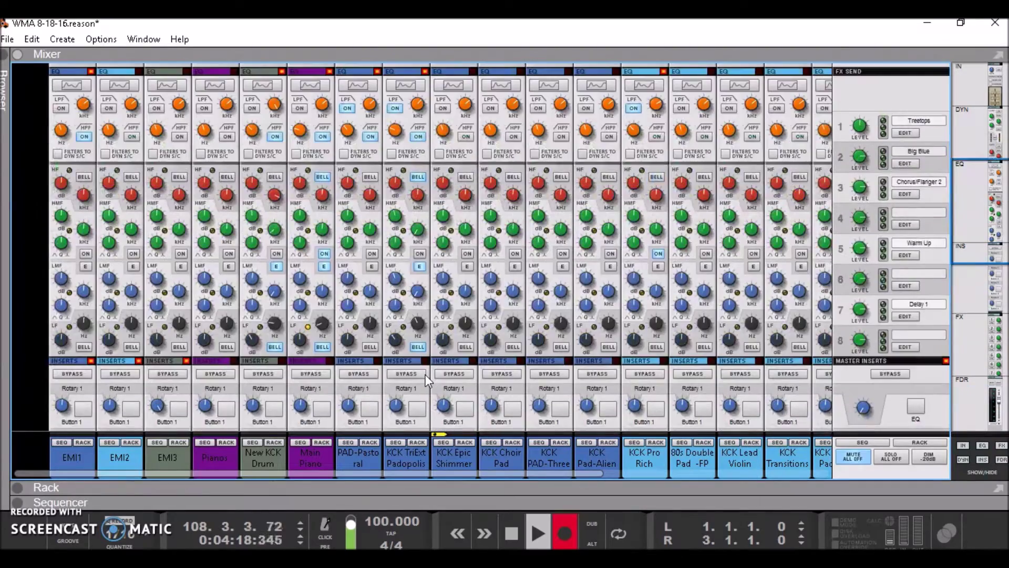
{"action": "scroll", "coordinate": [424, 375], "scroll_direction": "up", "scroll_amount": 3}
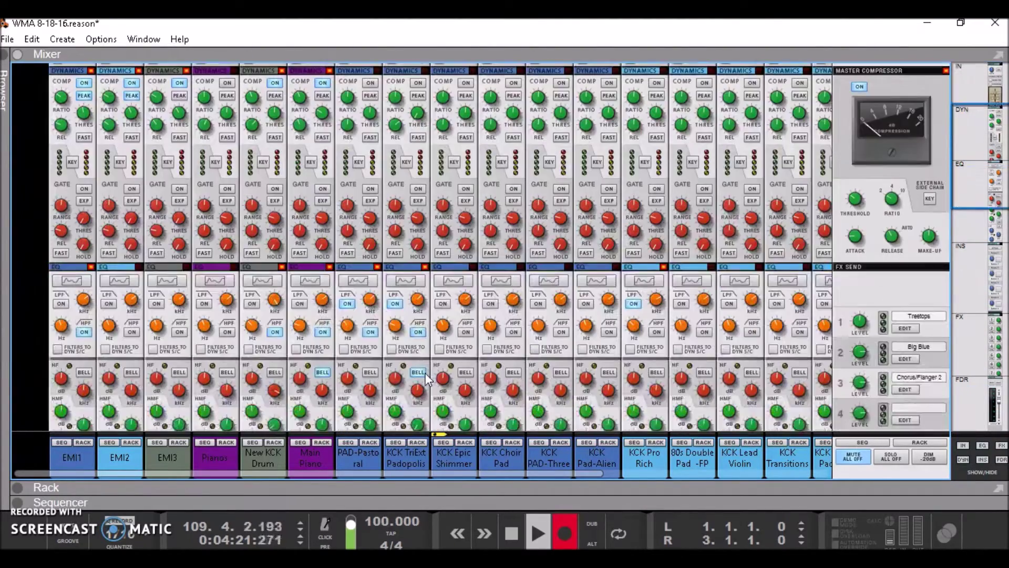
{"action": "left_click", "coordinate": [426, 353]}
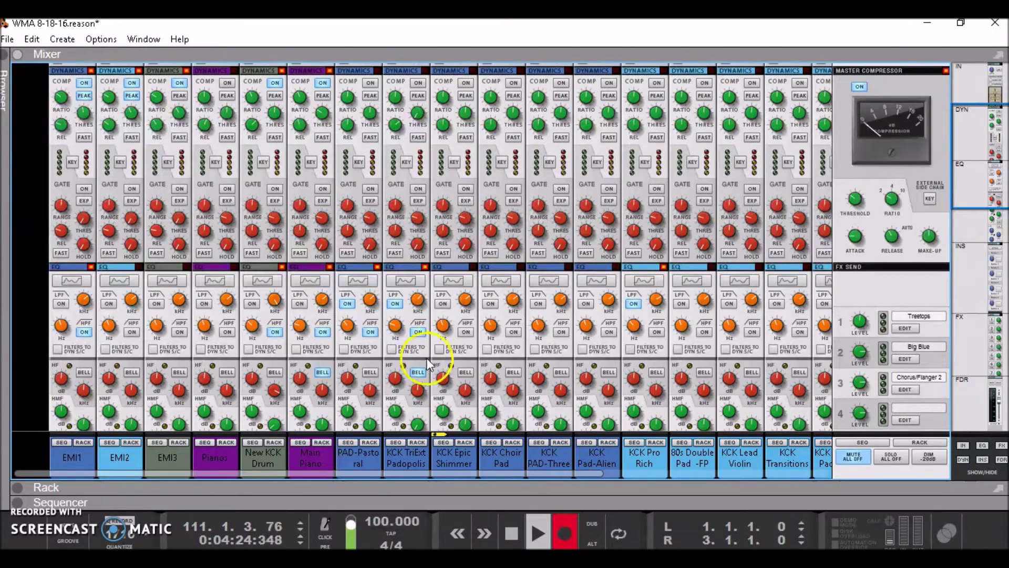
{"action": "scroll", "coordinate": [440, 365], "scroll_direction": "up", "scroll_amount": 2}
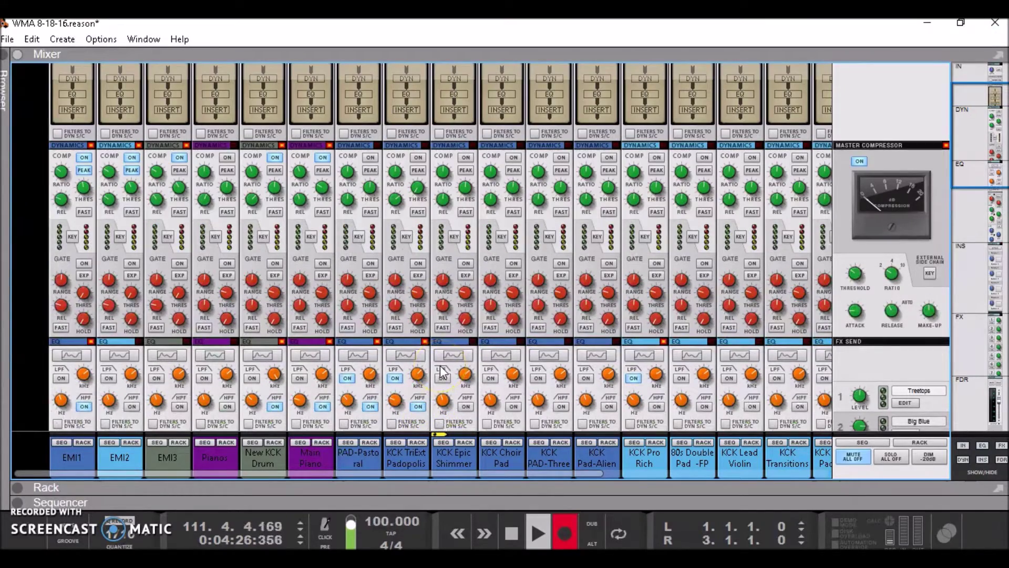
{"action": "scroll", "coordinate": [440, 365], "scroll_direction": "up", "scroll_amount": 2}
{"action": "scroll", "coordinate": [440, 365], "scroll_direction": "down", "scroll_amount": 6}
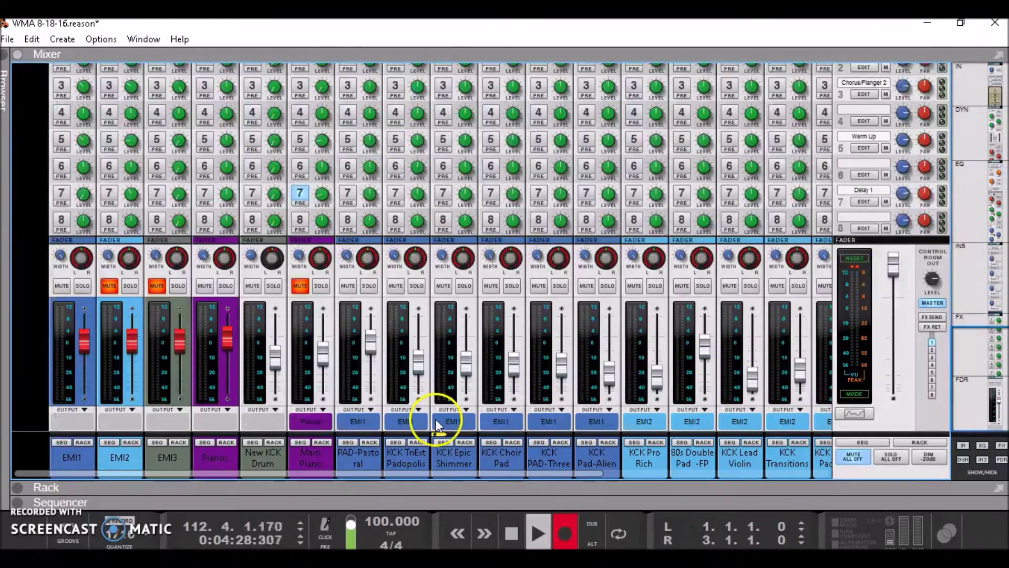
{"action": "scroll", "coordinate": [915, 342], "scroll_direction": "up", "scroll_amount": 2}
{"action": "scroll", "coordinate": [899, 408], "scroll_direction": "down", "scroll_amount": 2}
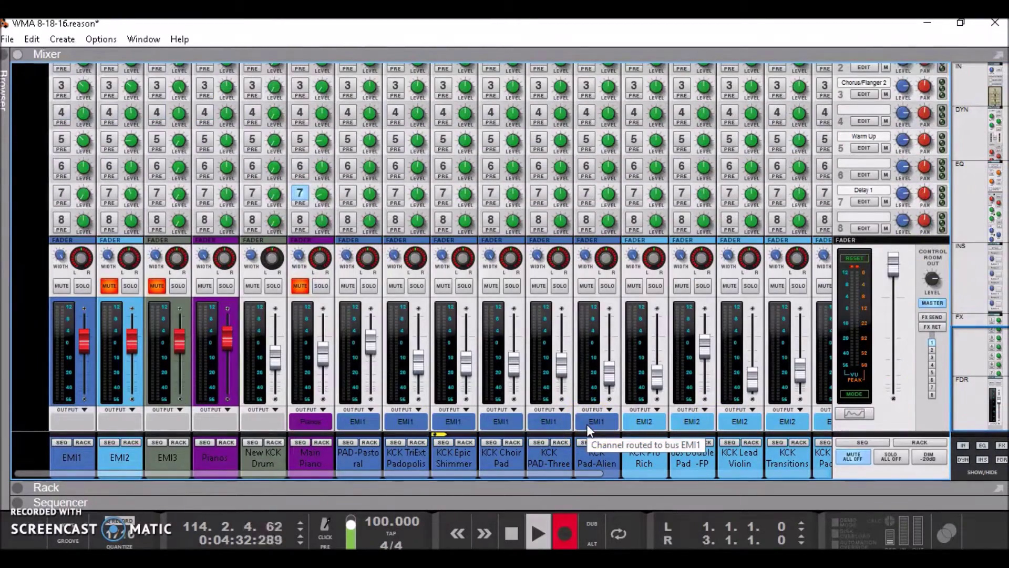
- Show the rack at its beginning, with the hardware interface, master section and external MIDI instruments in view
{"action": "key", "text": "F6"}
{"action": "left_click_drag", "start_coordinate": [586, 423], "coordinate": [396, 103]}
{"action": "left_click", "coordinate": [1002, 189]}
{"action": "left_click_drag", "start_coordinate": [1001, 189], "coordinate": [906, 51]}
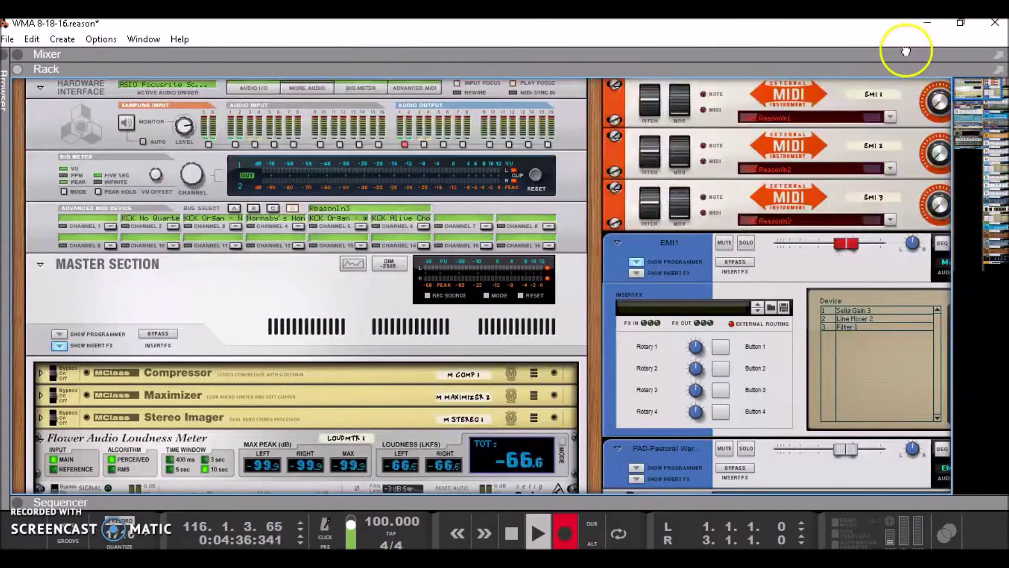
{"action": "left_click", "coordinate": [153, 298]}
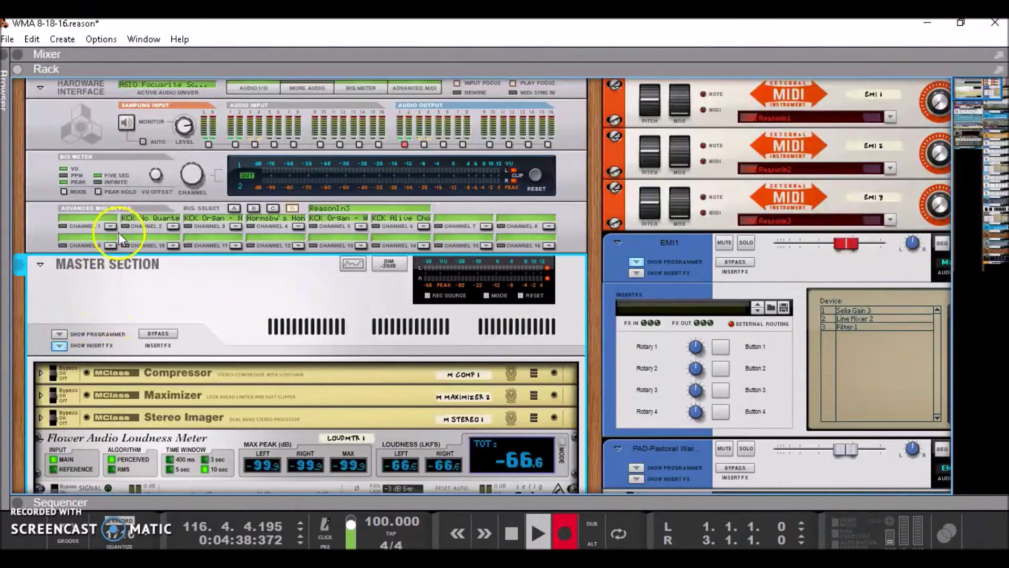
- Display bus A in the hardware interface's Advanced MIDI Device section and examine its channel assignments
{"action": "left_click", "coordinate": [235, 208]}
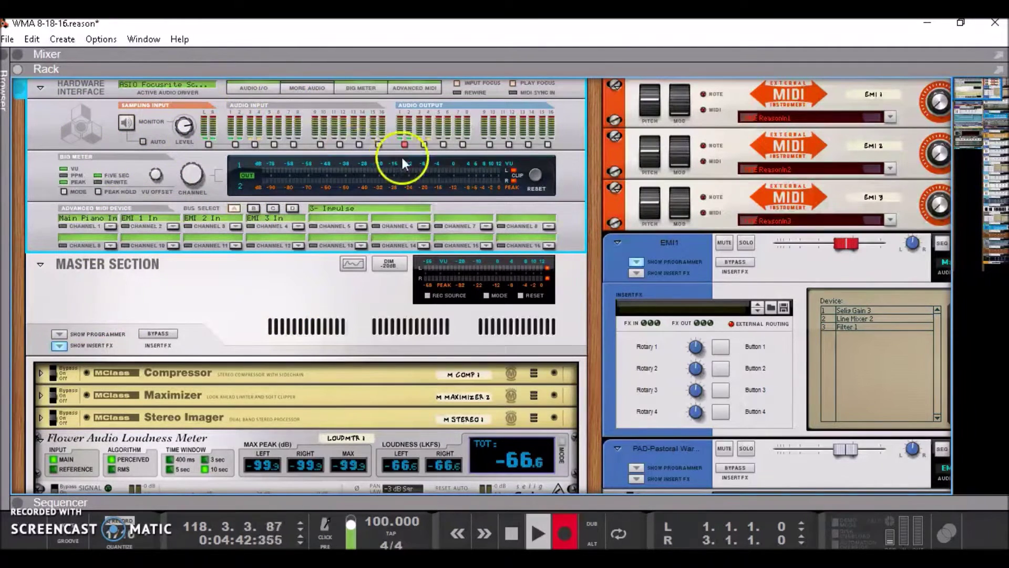
{"action": "left_click", "coordinate": [535, 175]}
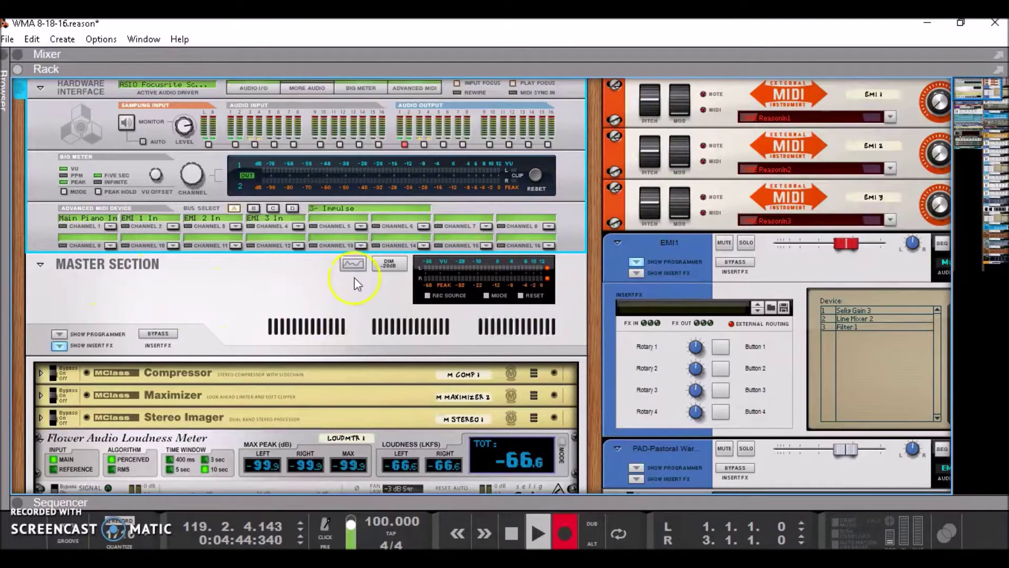
{"action": "left_click", "coordinate": [526, 295]}
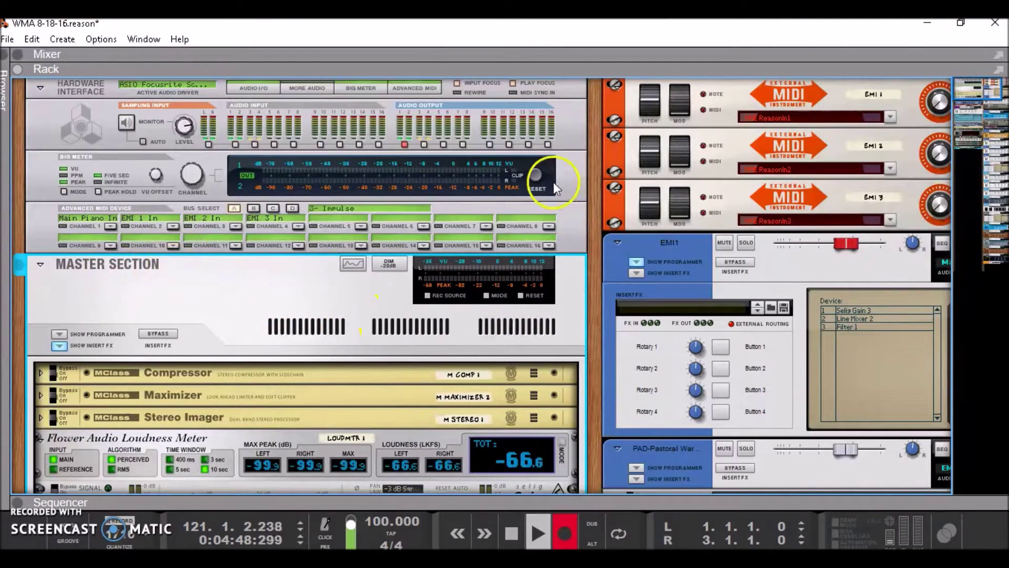
{"action": "left_click", "coordinate": [96, 210]}
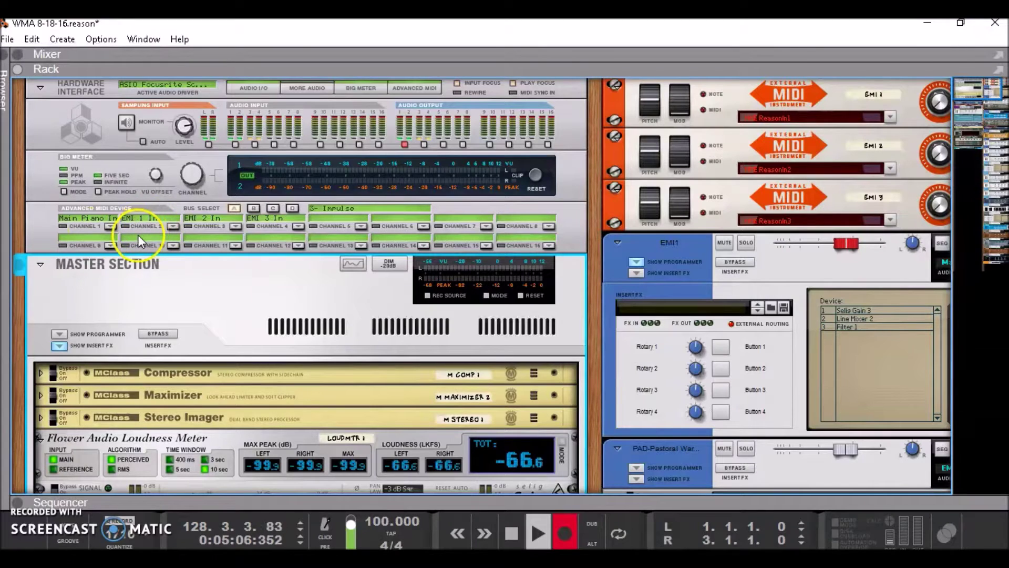
{"action": "left_click", "coordinate": [647, 237]}
{"action": "left_click", "coordinate": [397, 219]}
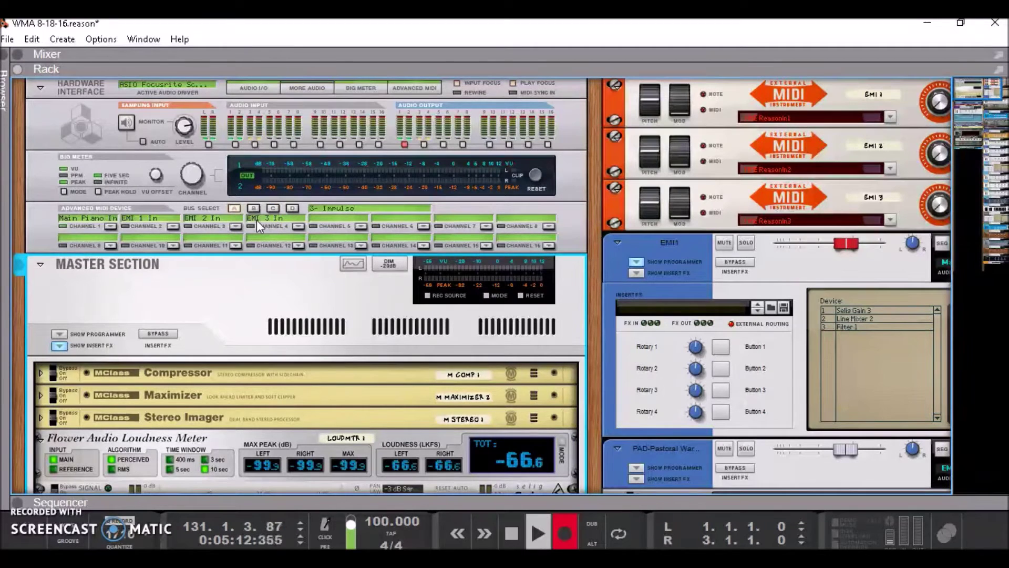
{"action": "left_click", "coordinate": [258, 195]}
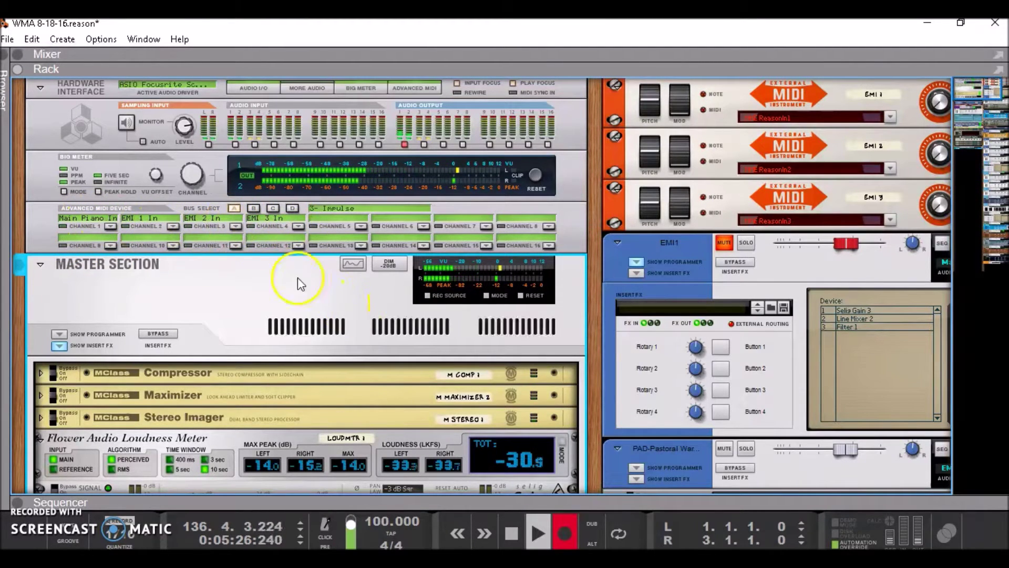
- Review the Advanced MIDI Device channel assignments of buses B, C and D in turn
{"action": "left_click", "coordinate": [254, 208]}
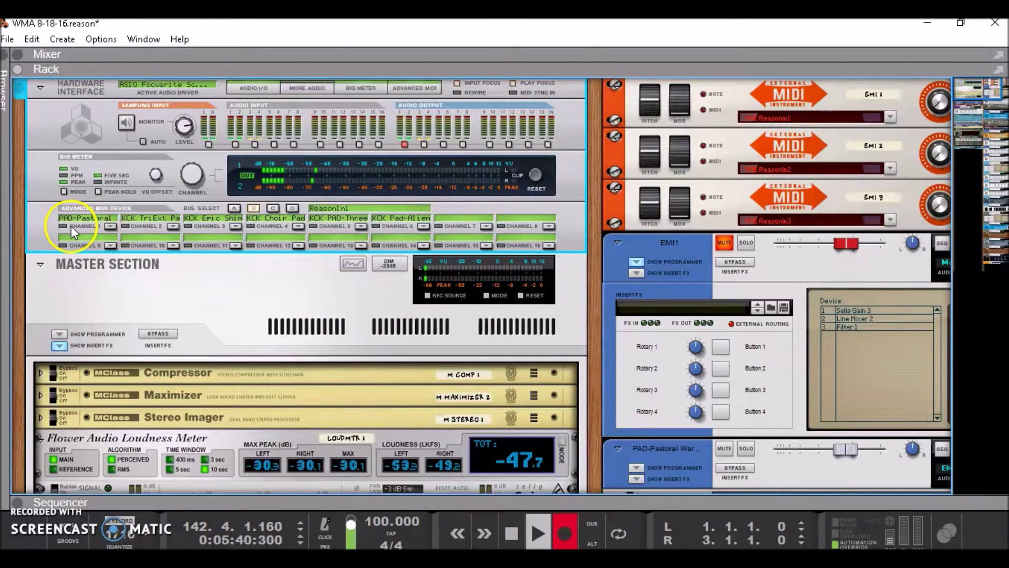
{"action": "left_click", "coordinate": [65, 192]}
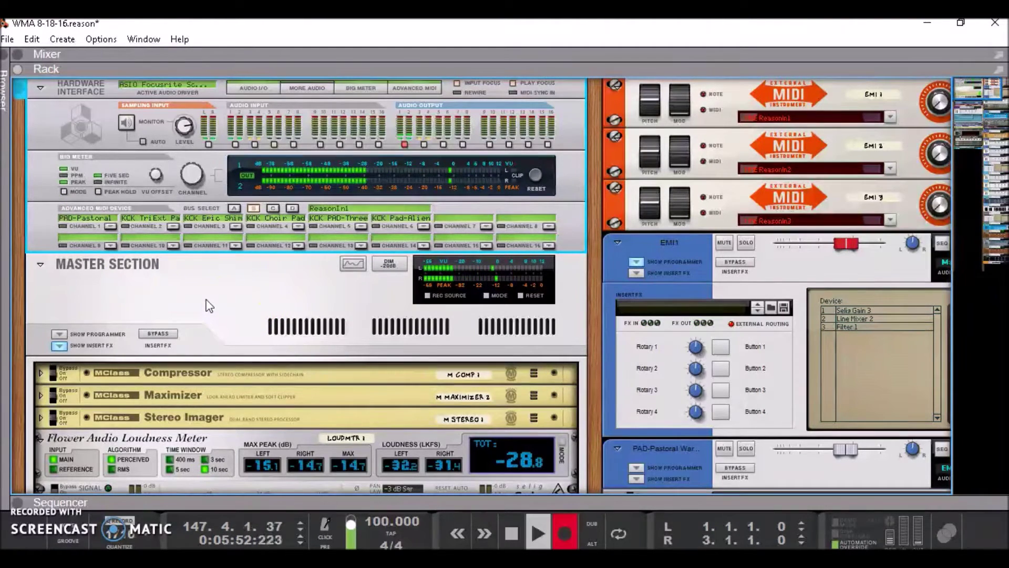
{"action": "left_click_drag", "start_coordinate": [112, 225], "coordinate": [229, 295]}
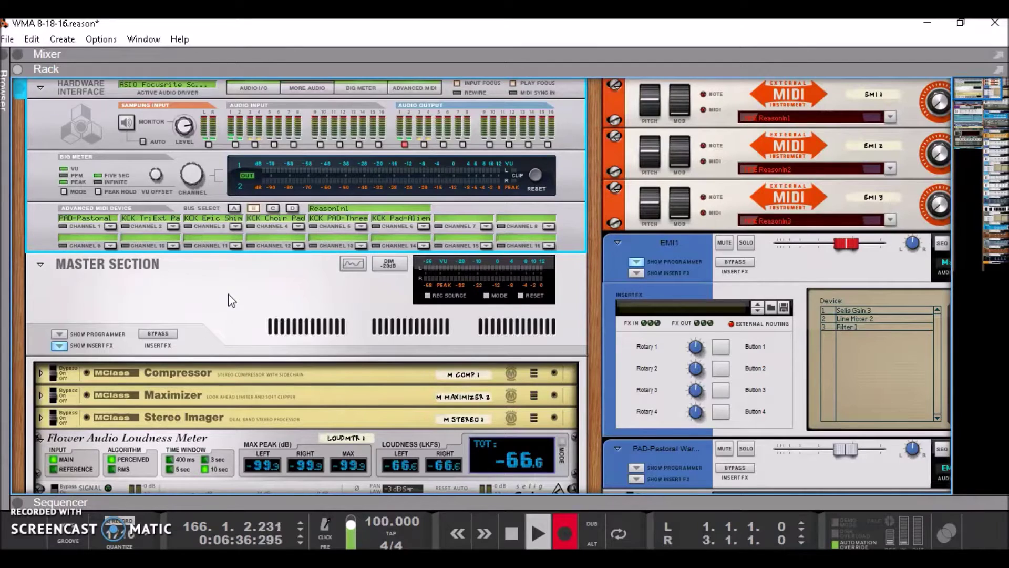
{"action": "left_click", "coordinate": [97, 239]}
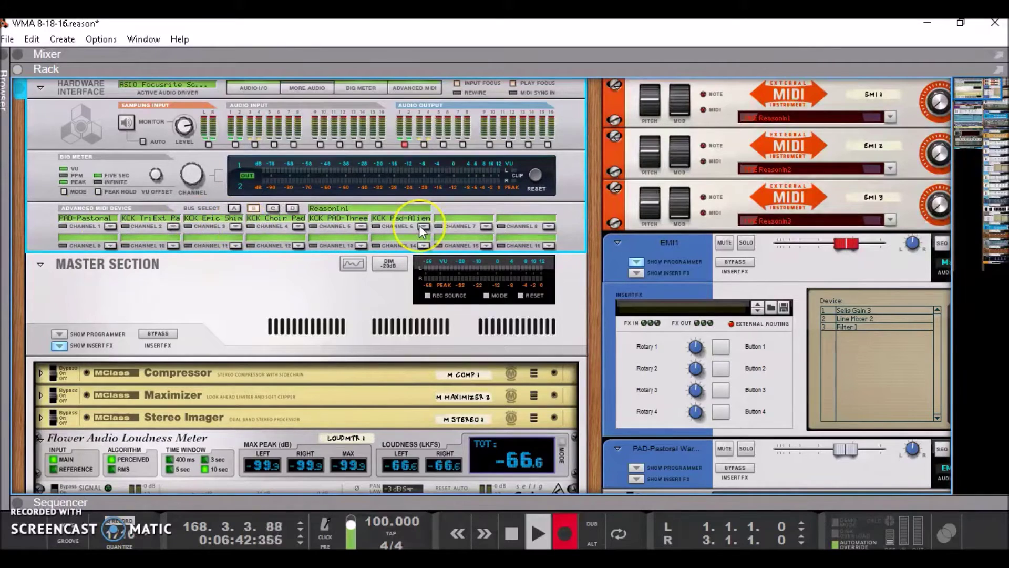
{"action": "left_click", "coordinate": [273, 208]}
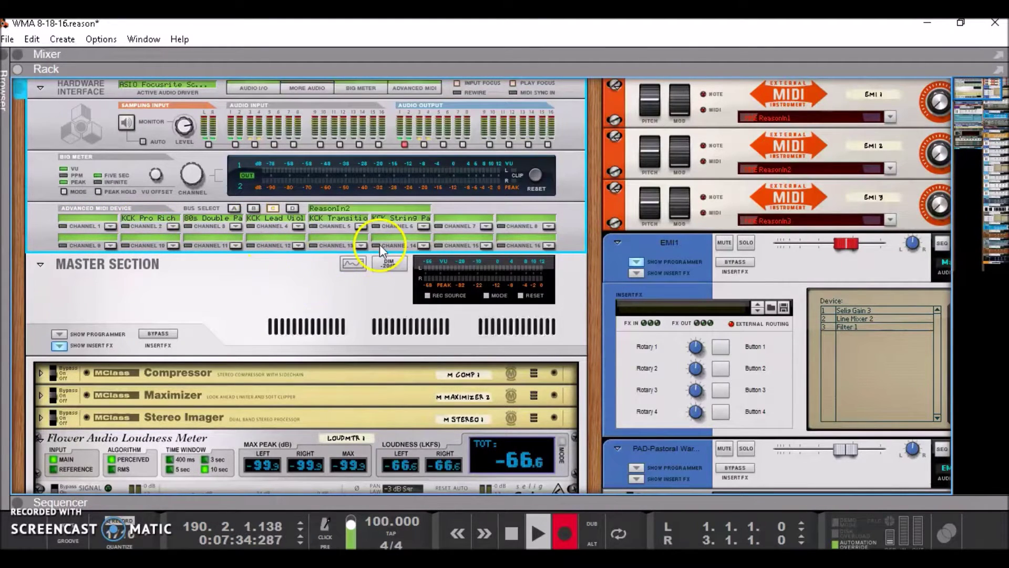
{"action": "left_click", "coordinate": [291, 209]}
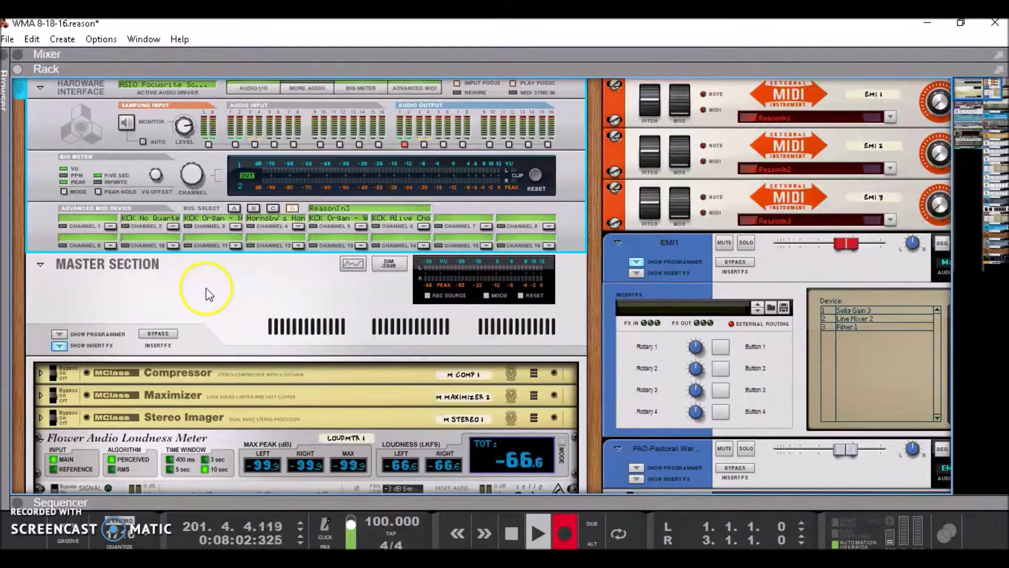
- Examine the master section's insert effects, the send effects and the piano mix channels further down the rack
{"action": "scroll", "coordinate": [207, 293], "scroll_direction": "down", "scroll_amount": 3}
{"action": "scroll", "coordinate": [207, 288], "scroll_direction": "down", "scroll_amount": 3}
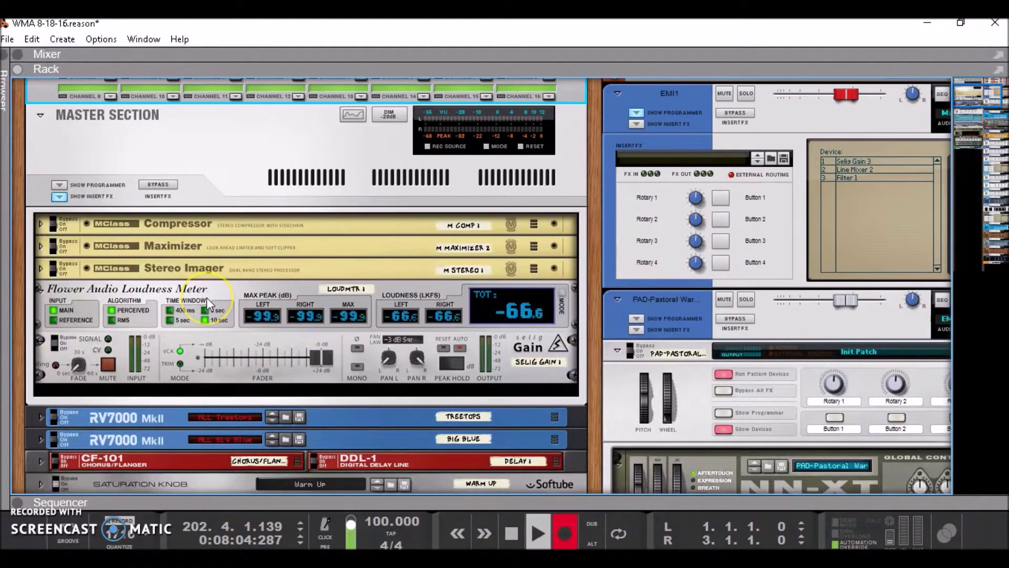
{"action": "scroll", "coordinate": [207, 298], "scroll_direction": "down", "scroll_amount": 3}
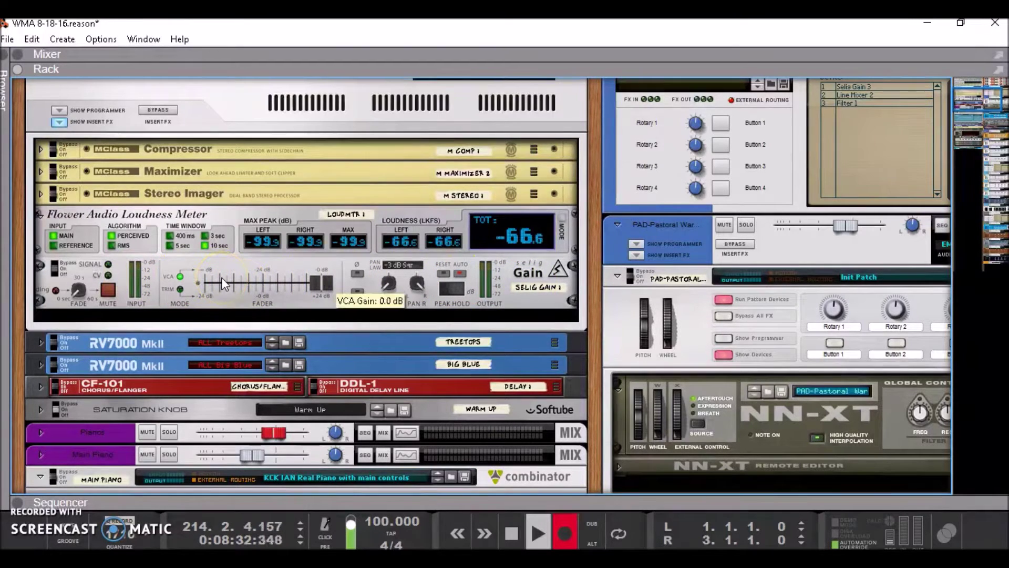
{"action": "left_click", "coordinate": [188, 286]}
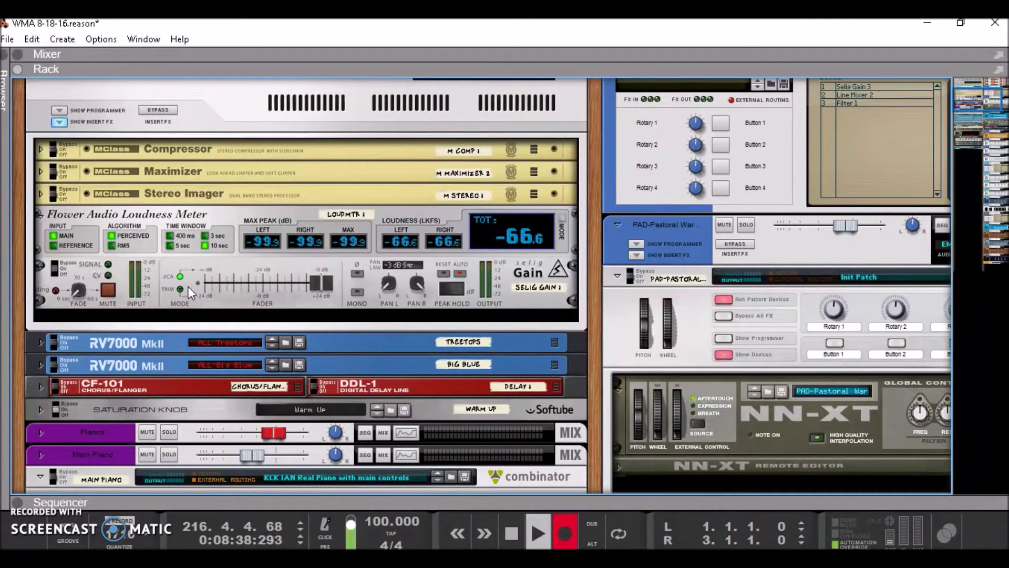
{"action": "left_click", "coordinate": [230, 251]}
{"action": "scroll", "coordinate": [233, 262], "scroll_direction": "down", "scroll_amount": 3}
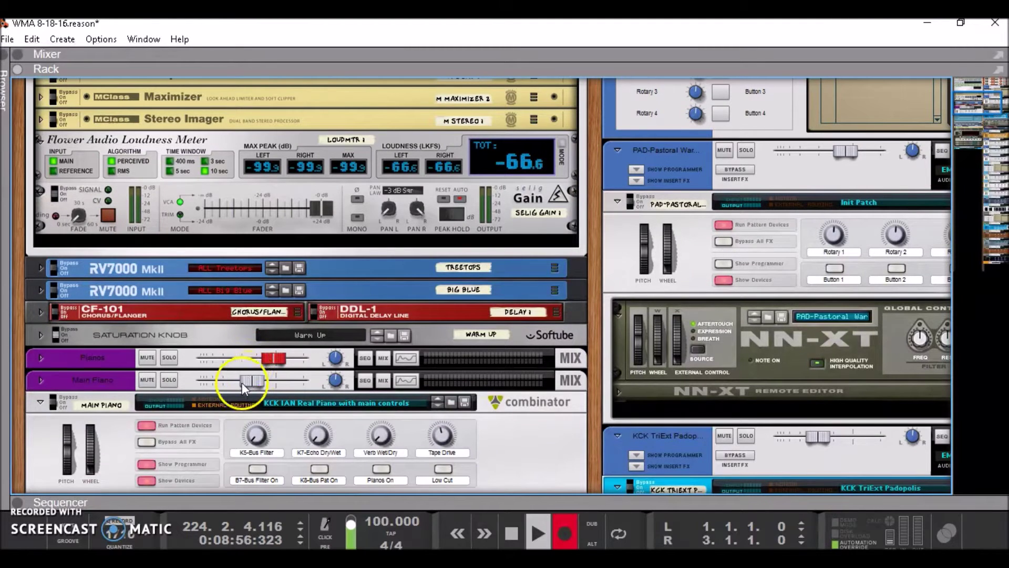
{"action": "scroll", "coordinate": [211, 337], "scroll_direction": "down", "scroll_amount": 3}
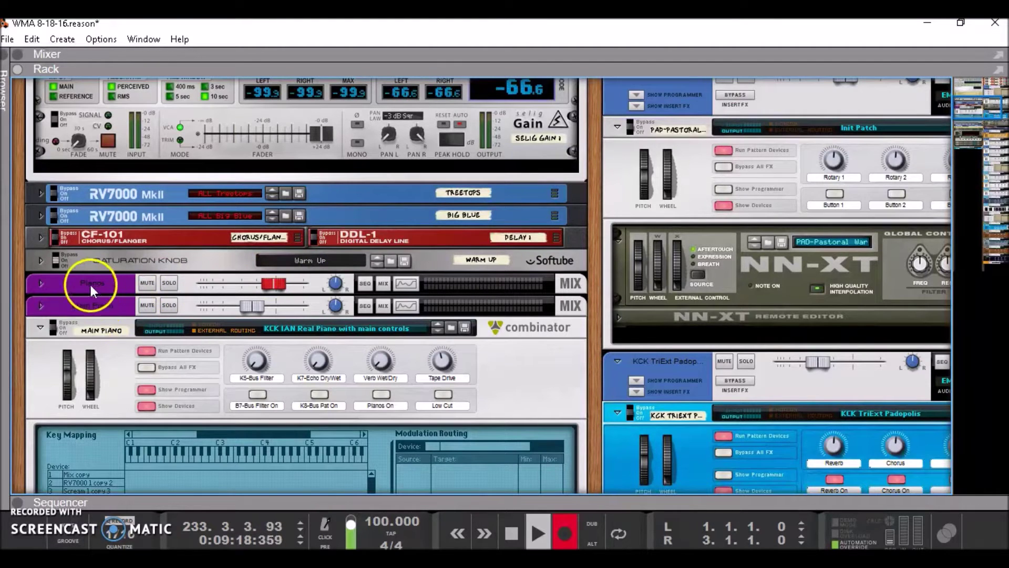
- Unfold the Pianos mix channel in the rack and hide its programmer and insert effects
{"action": "left_click", "coordinate": [41, 283]}
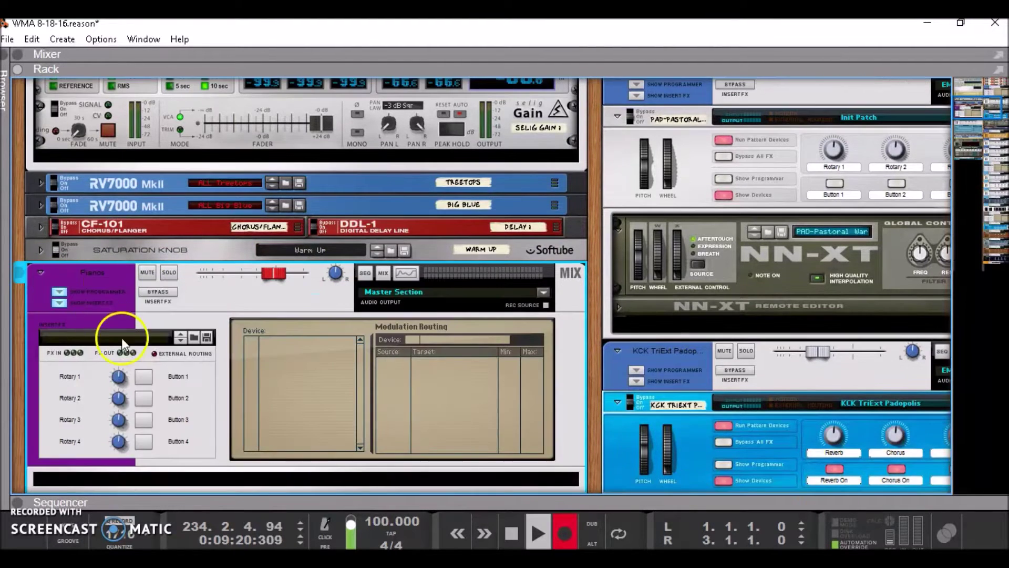
{"action": "scroll", "coordinate": [158, 347], "scroll_direction": "down", "scroll_amount": 3}
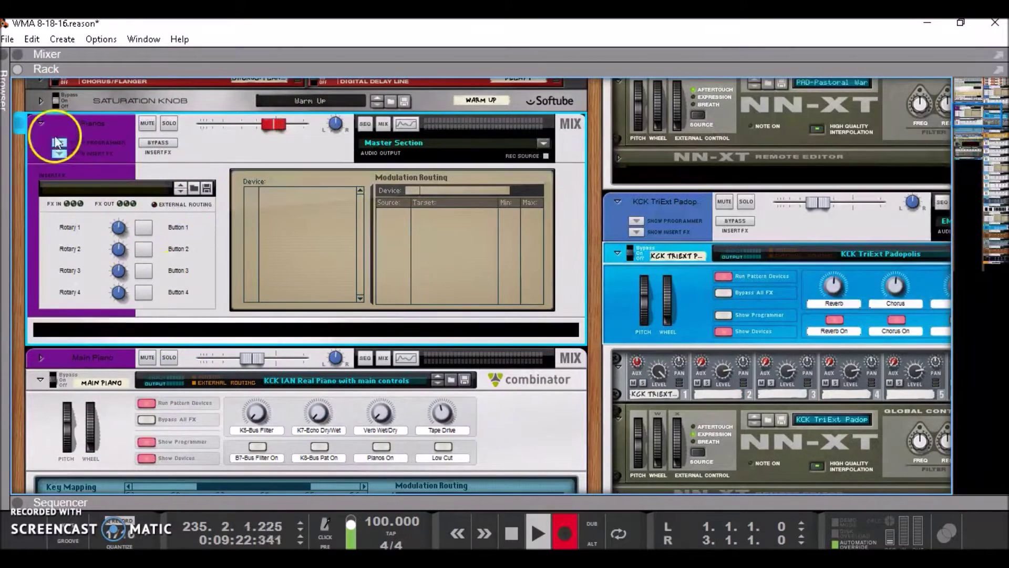
{"action": "left_click", "coordinate": [59, 142]}
{"action": "left_click", "coordinate": [59, 154]}
{"action": "left_click", "coordinate": [59, 154]}
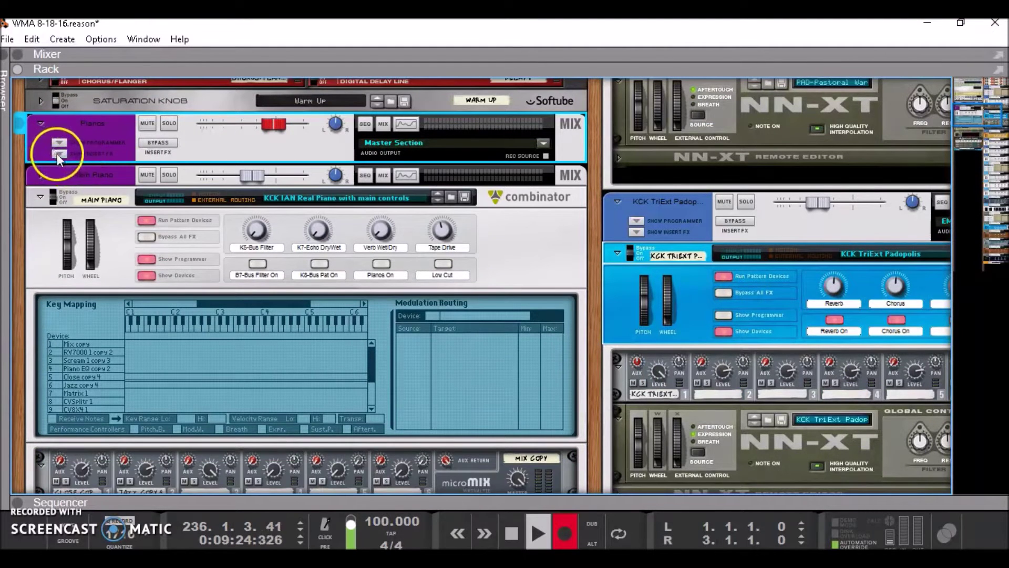
- Examine the Main Piano Combinator's key mapping and the effects and NN-XT samplers inside it
{"action": "scroll", "coordinate": [191, 265], "scroll_direction": "down", "scroll_amount": 1}
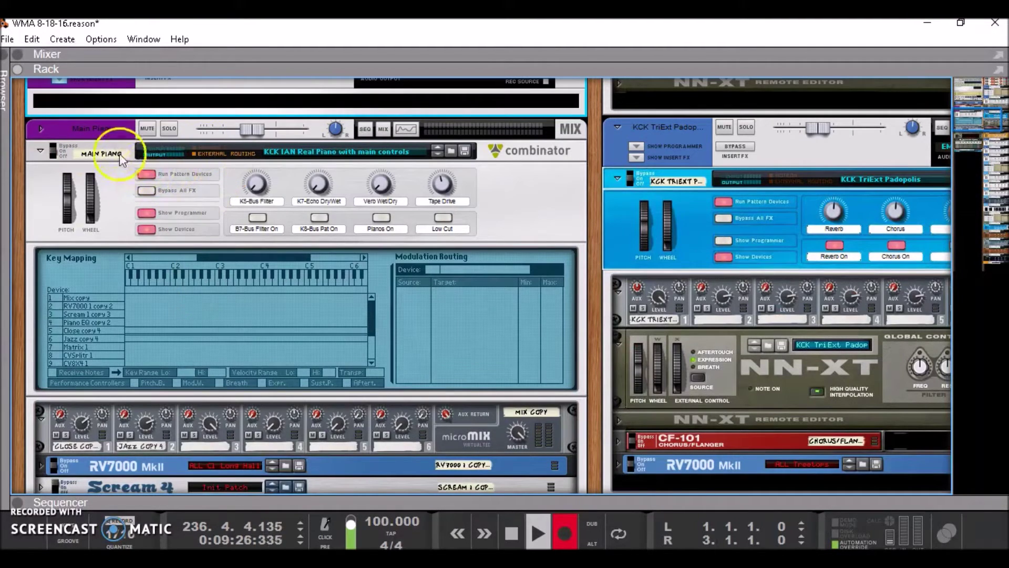
{"action": "scroll", "coordinate": [115, 204], "scroll_direction": "down", "scroll_amount": 2}
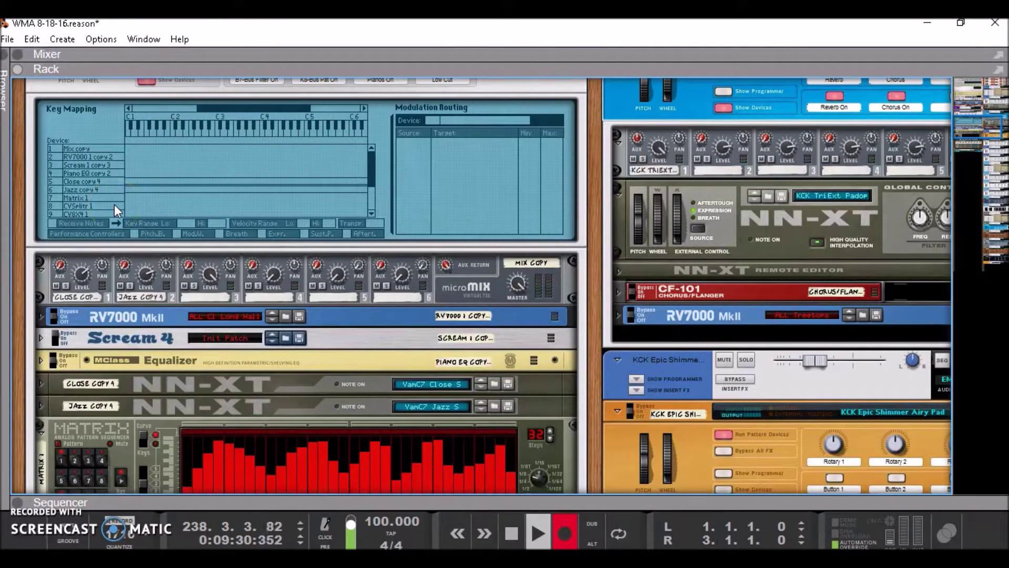
{"action": "scroll", "coordinate": [109, 246], "scroll_direction": "down", "scroll_amount": 2}
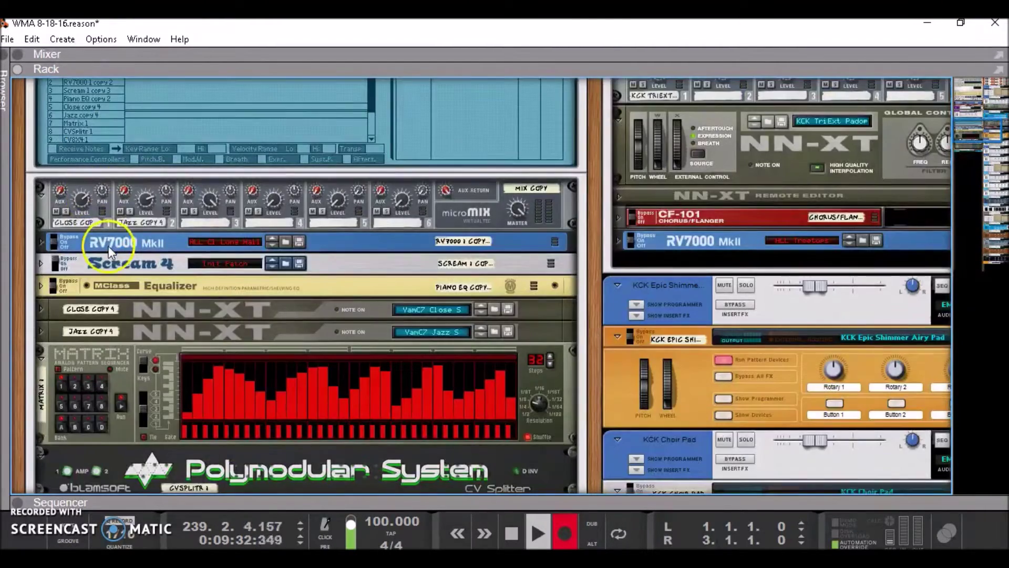
{"action": "left_click", "coordinate": [120, 289]}
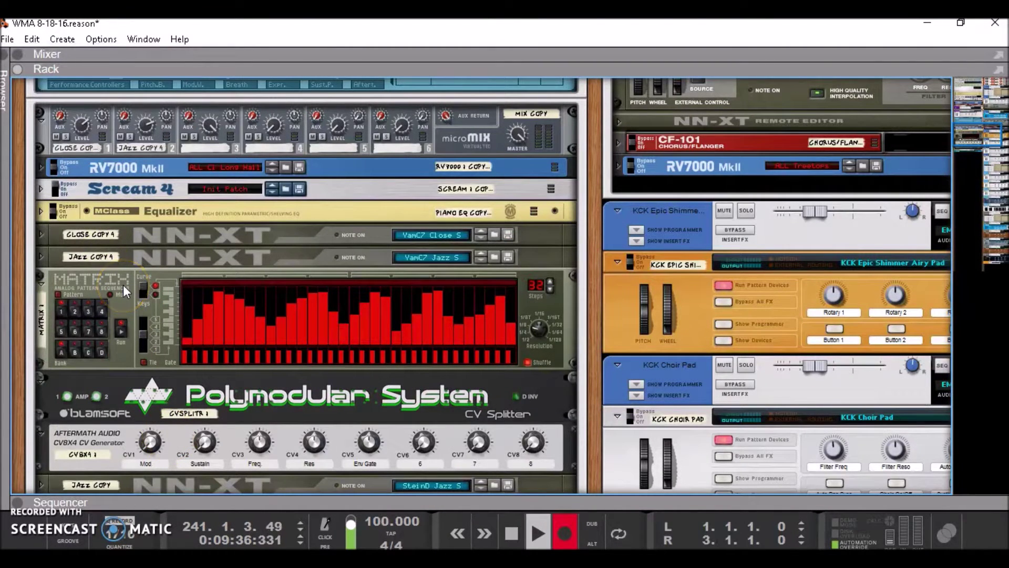
{"action": "scroll", "coordinate": [123, 285], "scroll_direction": "down", "scroll_amount": 2}
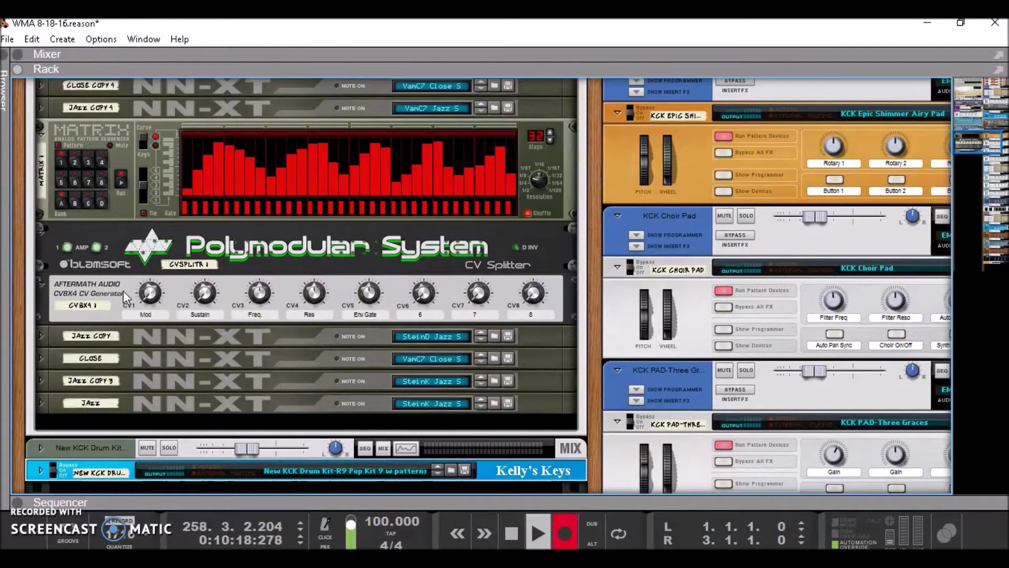
- Inspect the Matrix sequencer, the CV Splitter and the CV8X4 CV Generator inside the Main Piano Combinator
{"action": "left_click", "coordinate": [77, 202]}
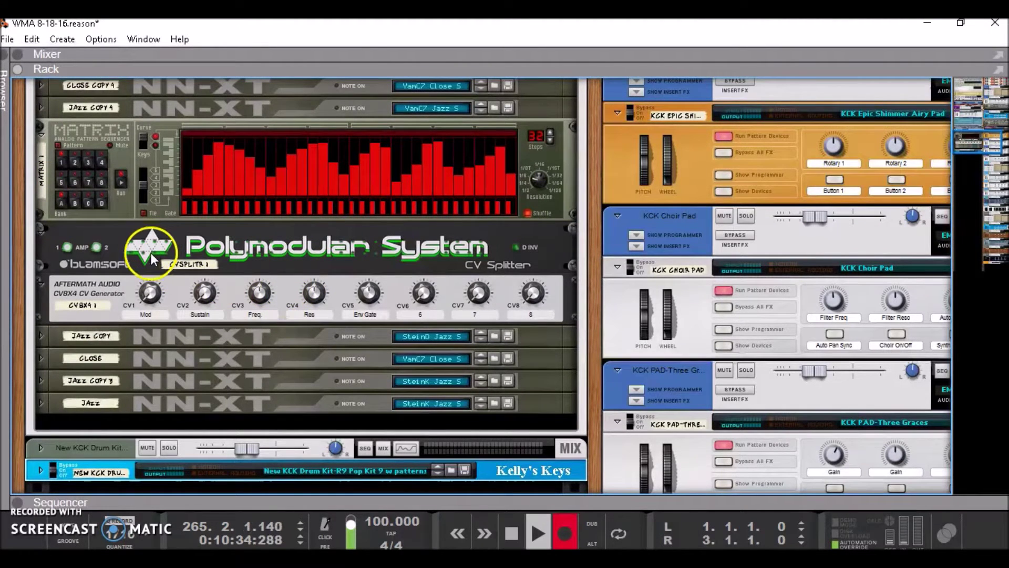
{"action": "left_click", "coordinate": [180, 253]}
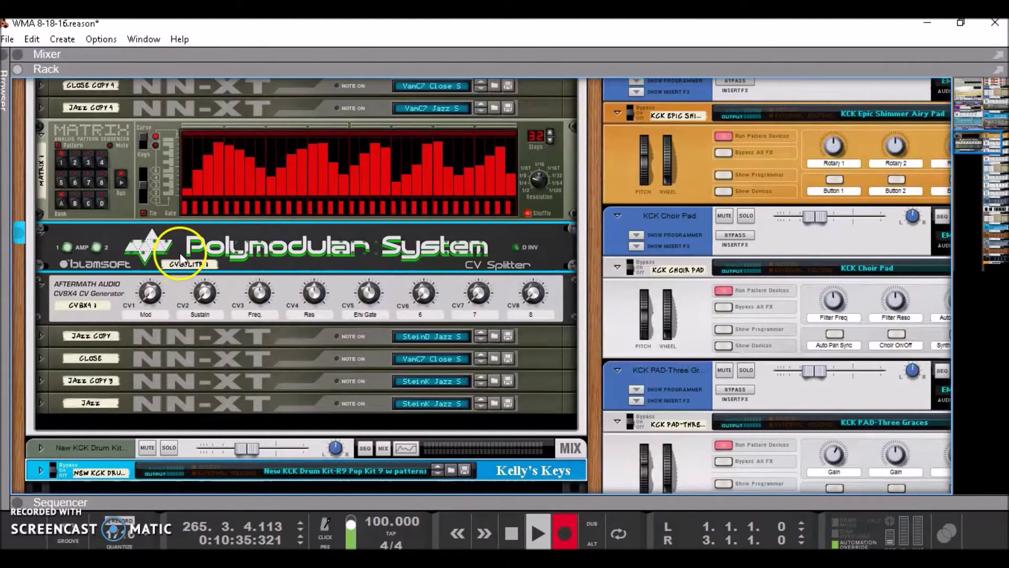
{"action": "left_click", "coordinate": [85, 289]}
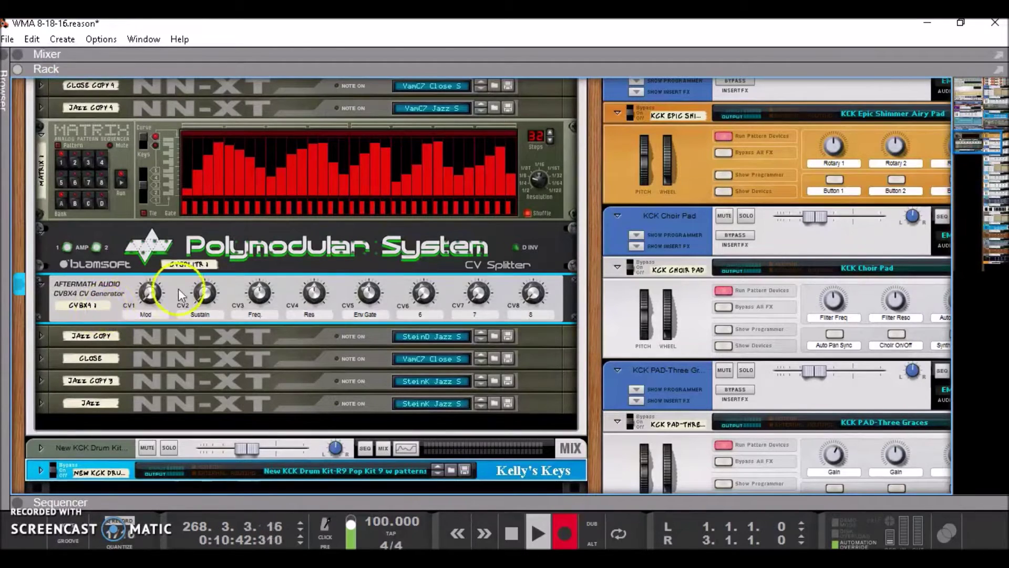
{"action": "left_click", "coordinate": [136, 314]}
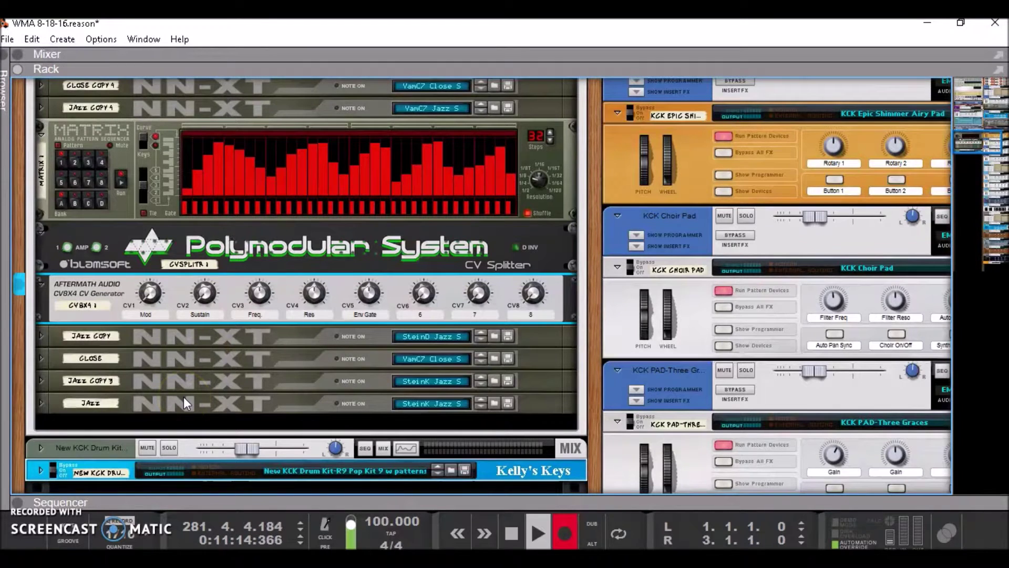
{"action": "scroll", "coordinate": [184, 393], "scroll_direction": "down", "scroll_amount": 3}
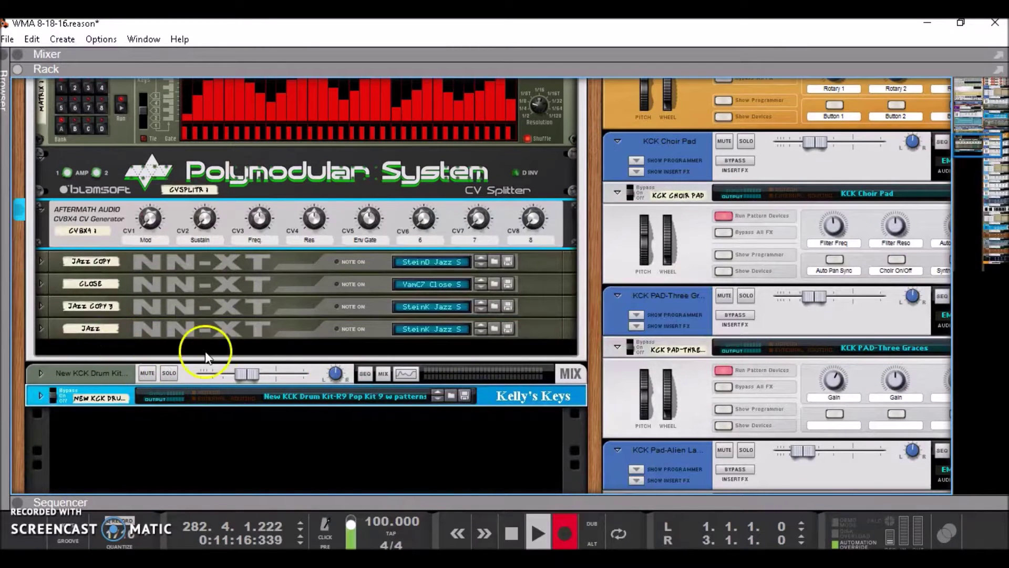
{"action": "scroll", "coordinate": [327, 383], "scroll_direction": "up", "scroll_amount": 3}
{"action": "scroll", "coordinate": [327, 383], "scroll_direction": "up", "scroll_amount": 3}
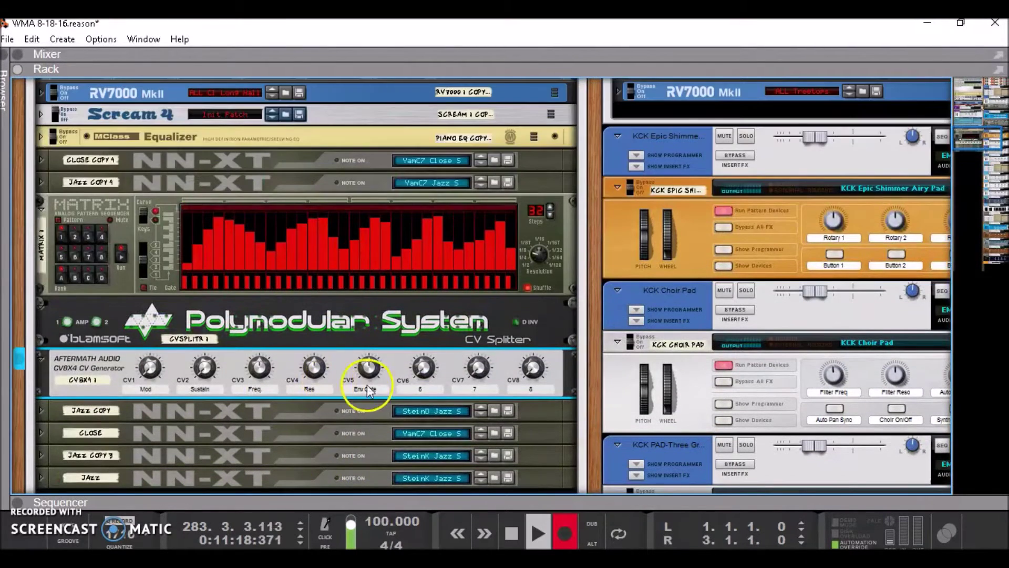
- Step EMI 1's MIDI channel away and back to 1, and review its available MIDI output ports
{"action": "scroll", "coordinate": [581, 298], "scroll_direction": "up", "scroll_amount": 5}
{"action": "scroll", "coordinate": [581, 298], "scroll_direction": "up", "scroll_amount": 10}
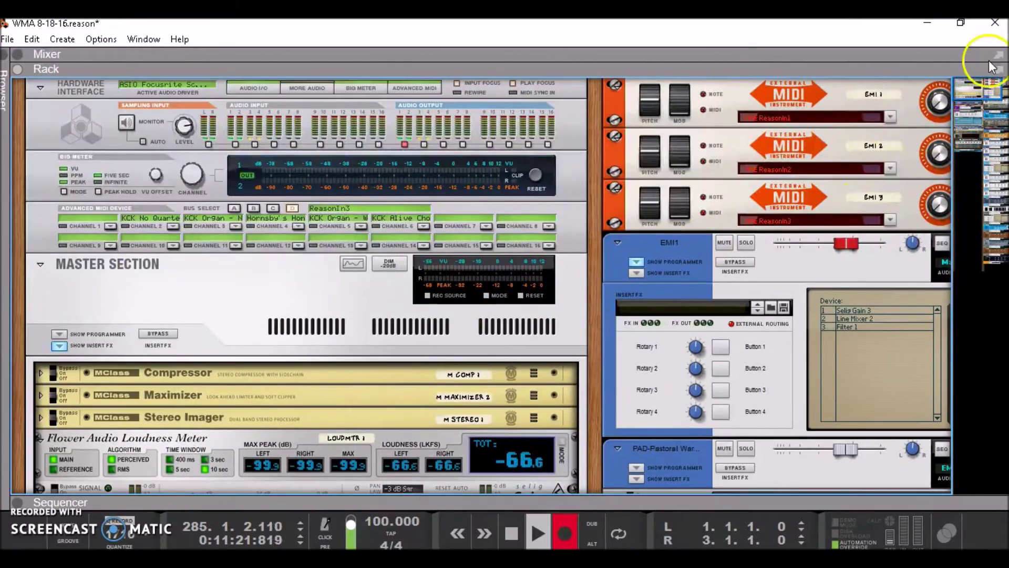
{"action": "left_click_drag", "start_coordinate": [992, 68], "coordinate": [998, 67]}
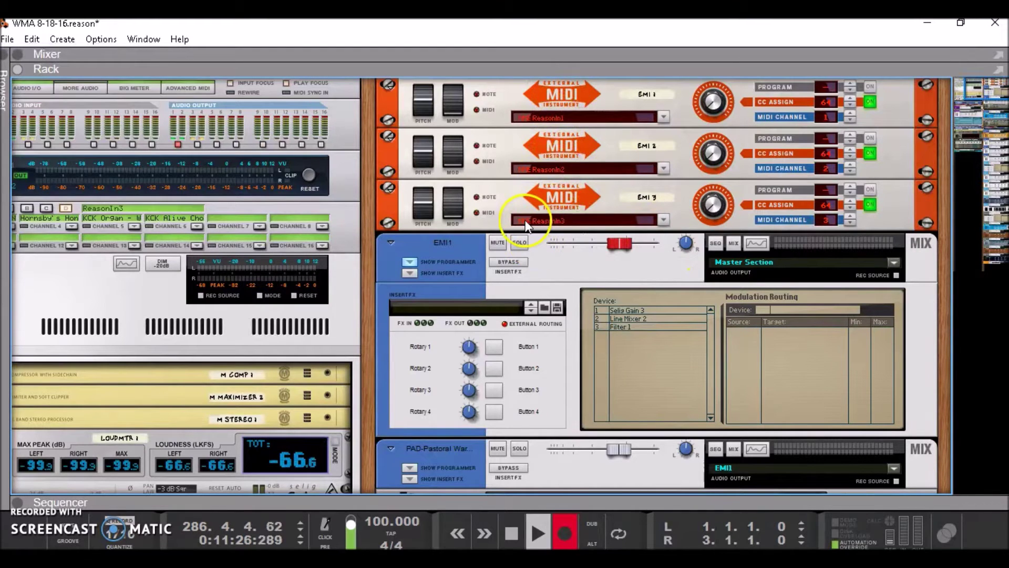
{"action": "left_click", "coordinate": [505, 96]}
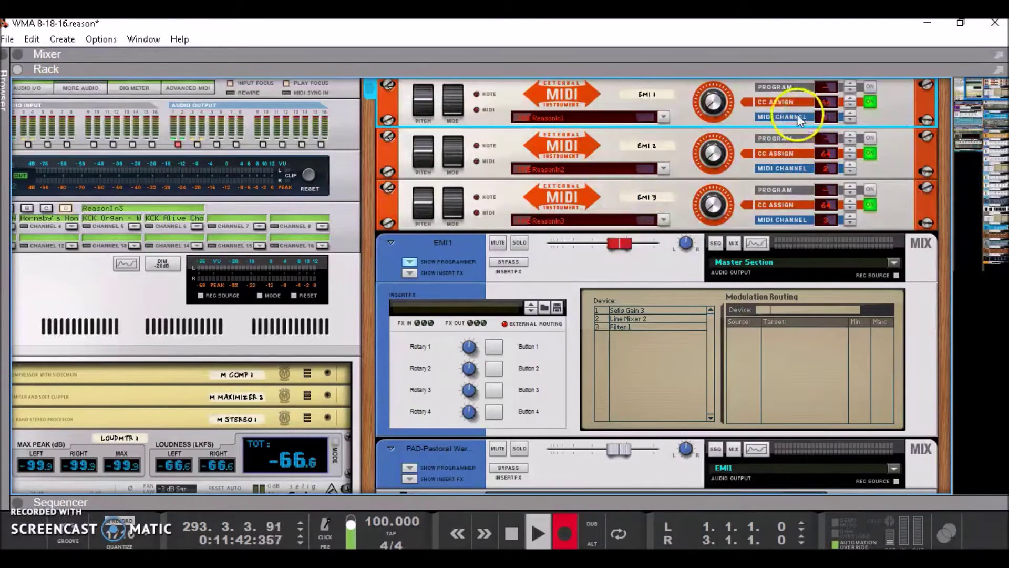
{"action": "left_click", "coordinate": [852, 120]}
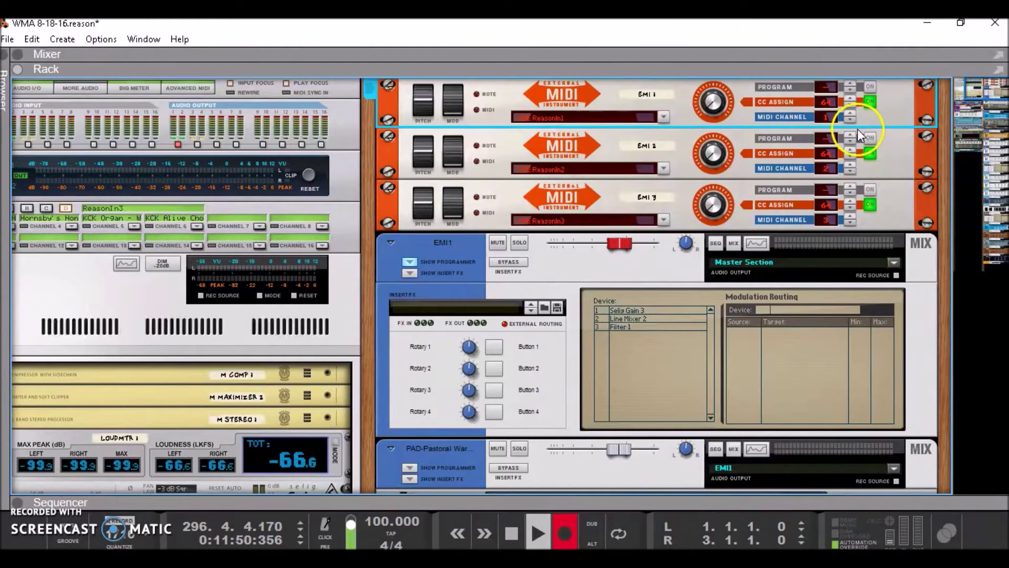
{"action": "left_click", "coordinate": [853, 115]}
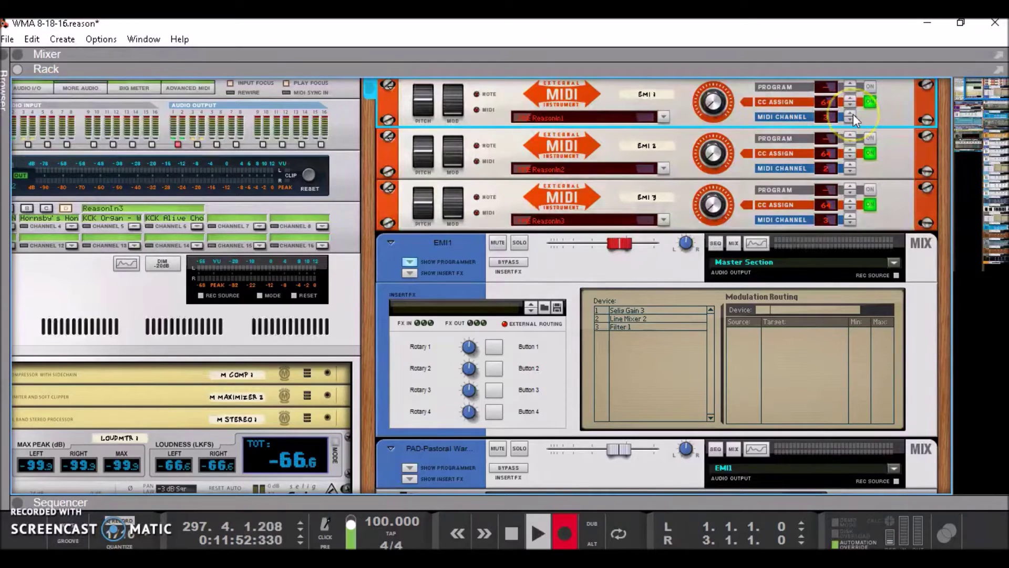
{"action": "left_click", "coordinate": [852, 121]}
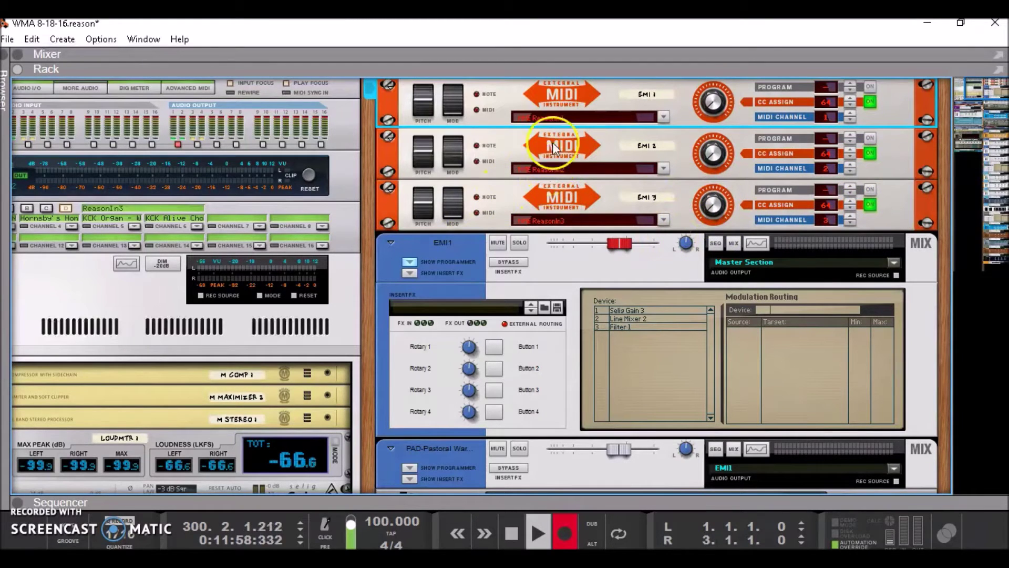
{"action": "left_click", "coordinate": [665, 120]}
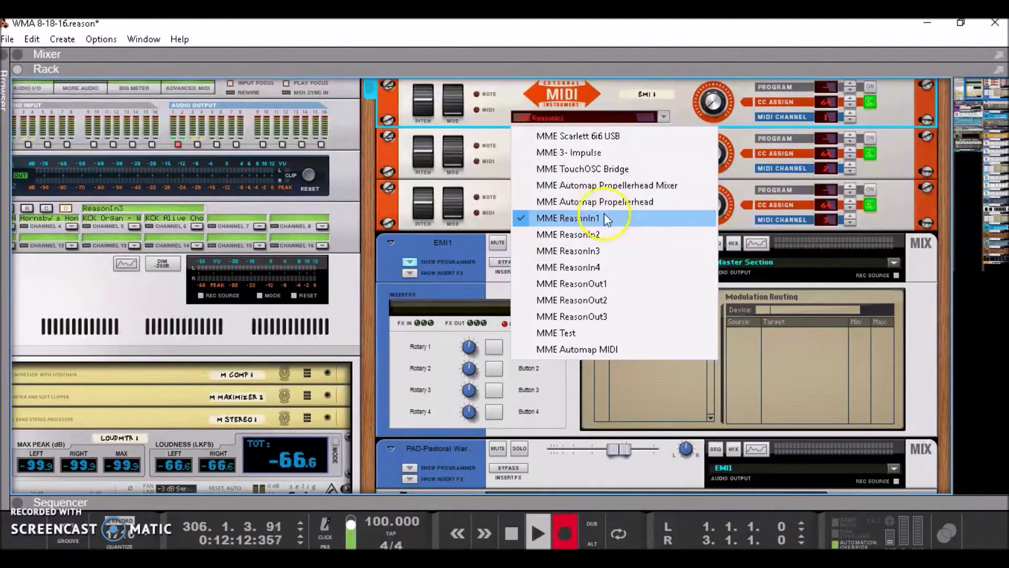
{"action": "left_click", "coordinate": [631, 121]}
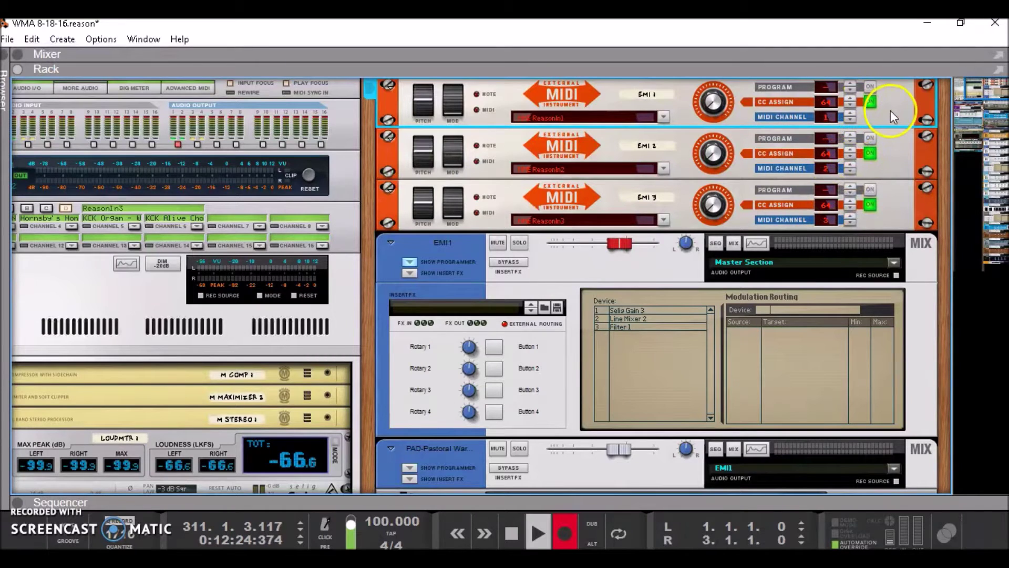
- Switch the assignable CC knobs of EMI 1 and EMI 2 off and back on
{"action": "left_click", "coordinate": [871, 98]}
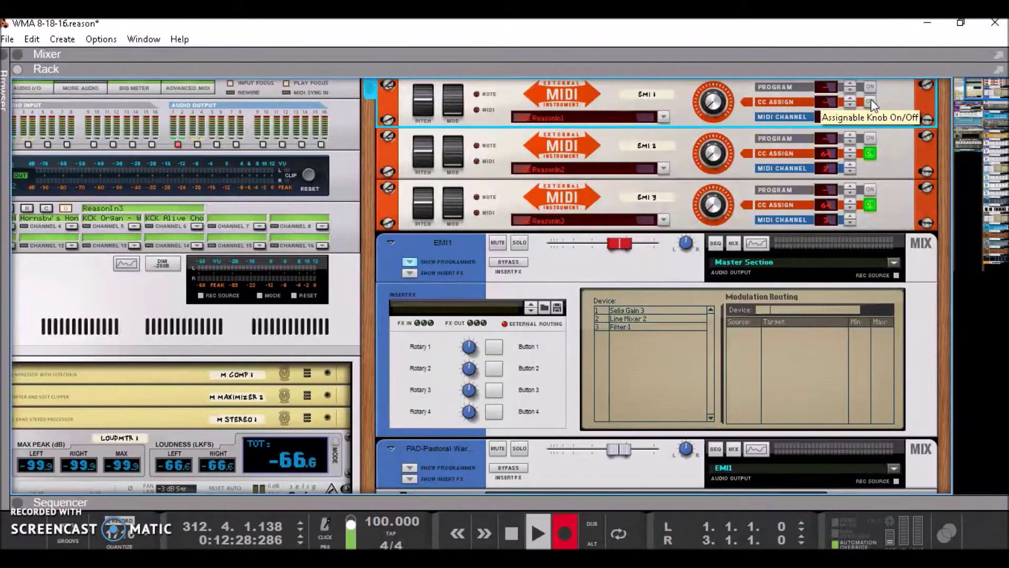
{"action": "left_click", "coordinate": [870, 153]}
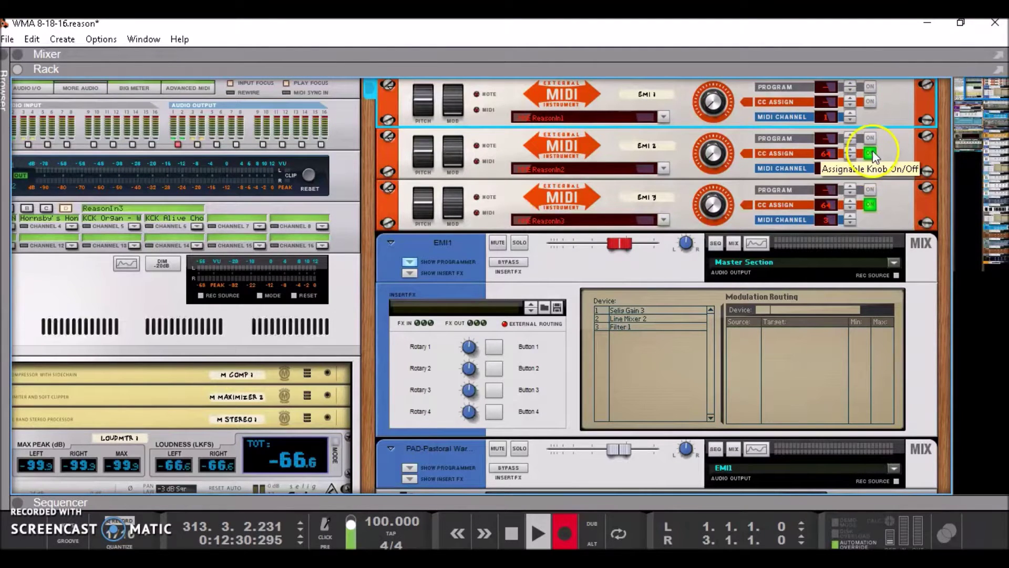
{"action": "left_click", "coordinate": [866, 98]}
{"action": "left_click", "coordinate": [870, 153]}
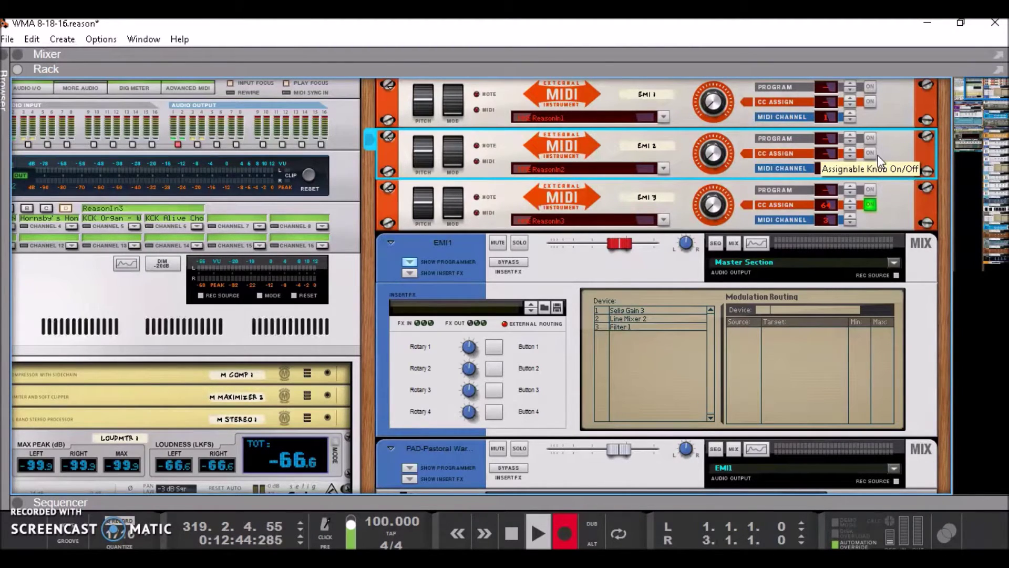
{"action": "left_click", "coordinate": [876, 155]}
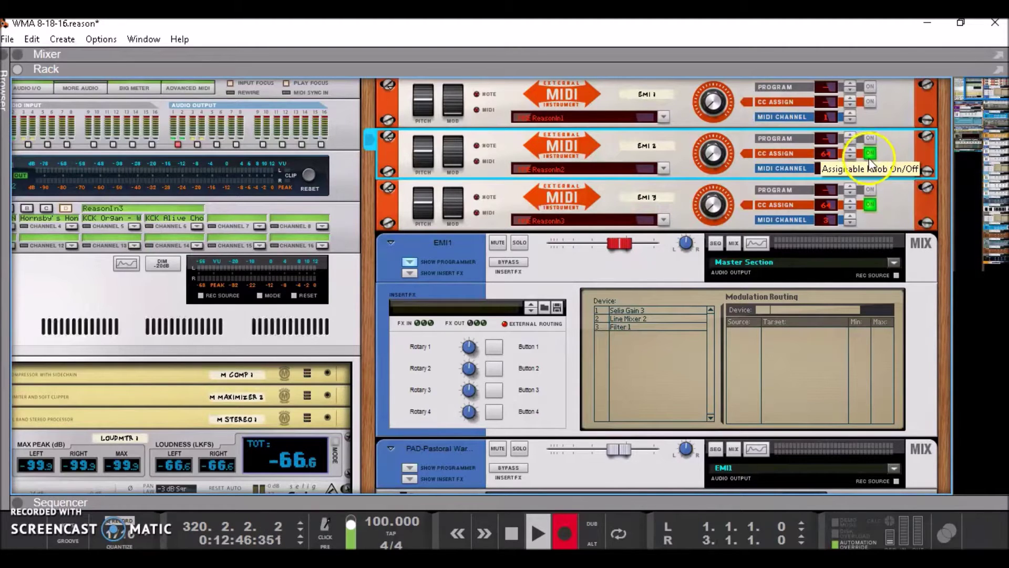
{"action": "left_click", "coordinate": [873, 103]}
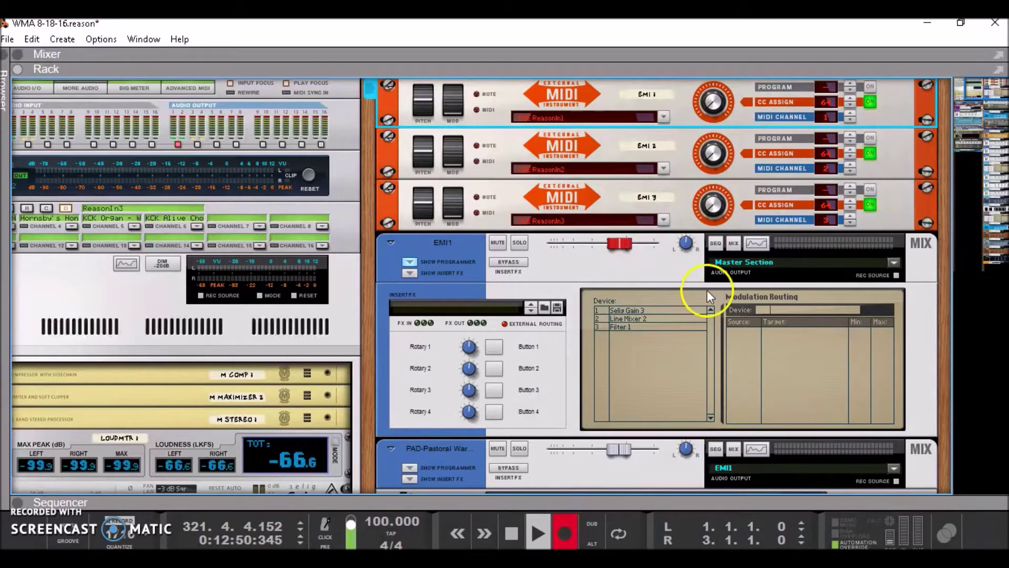
- Examine the PAD-Pastoral Warmth Combinator below the EMI1 channel, including the pitch and mod wheels of its NN-XT
{"action": "scroll", "coordinate": [696, 301], "scroll_direction": "down", "scroll_amount": 6}
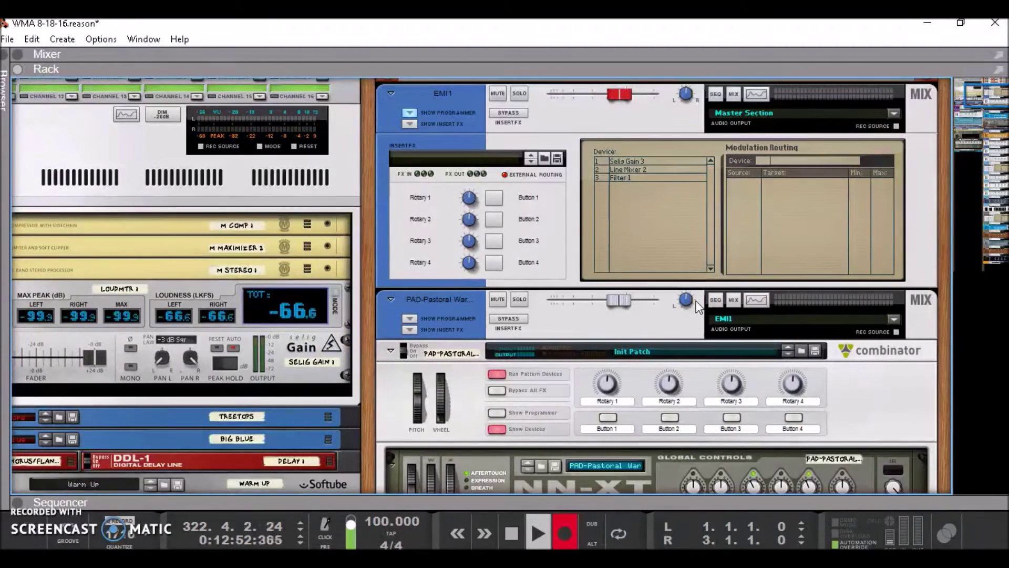
{"action": "left_click", "coordinate": [390, 350]}
{"action": "left_click", "coordinate": [390, 351]}
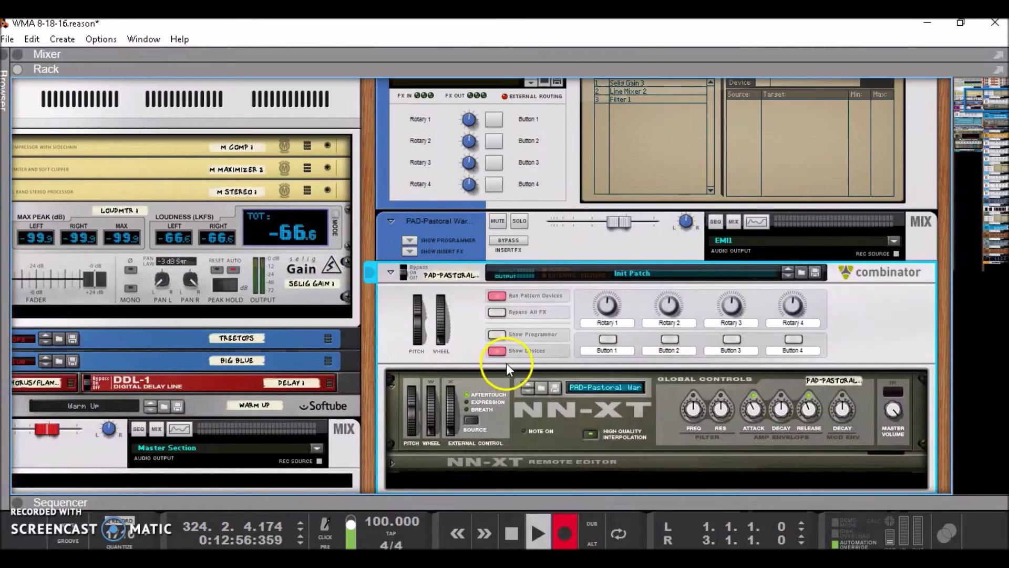
{"action": "left_click", "coordinate": [403, 318]}
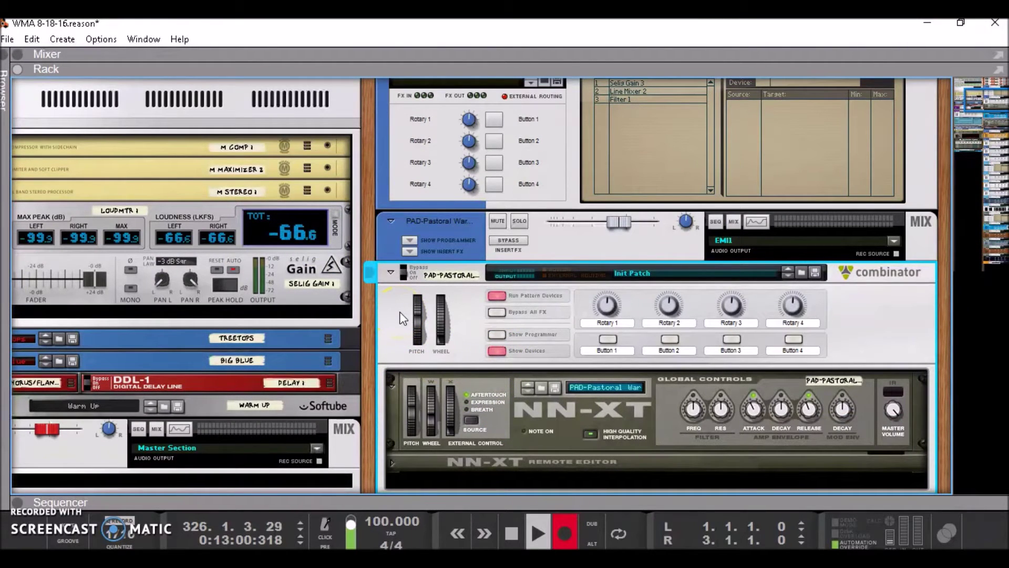
{"action": "left_click_drag", "start_coordinate": [457, 442], "coordinate": [430, 408]}
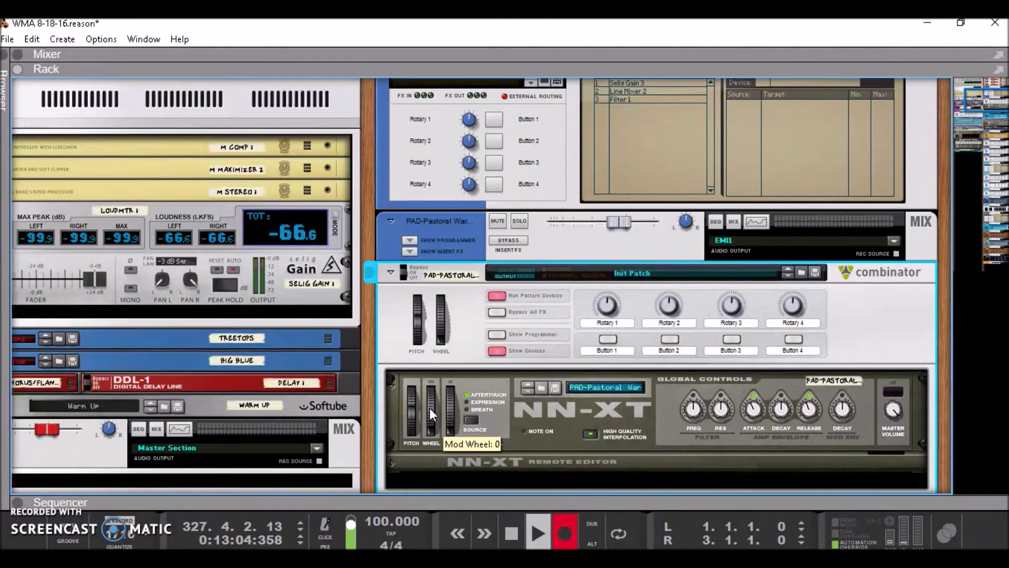
{"action": "left_click_drag", "start_coordinate": [454, 442], "coordinate": [462, 273]}
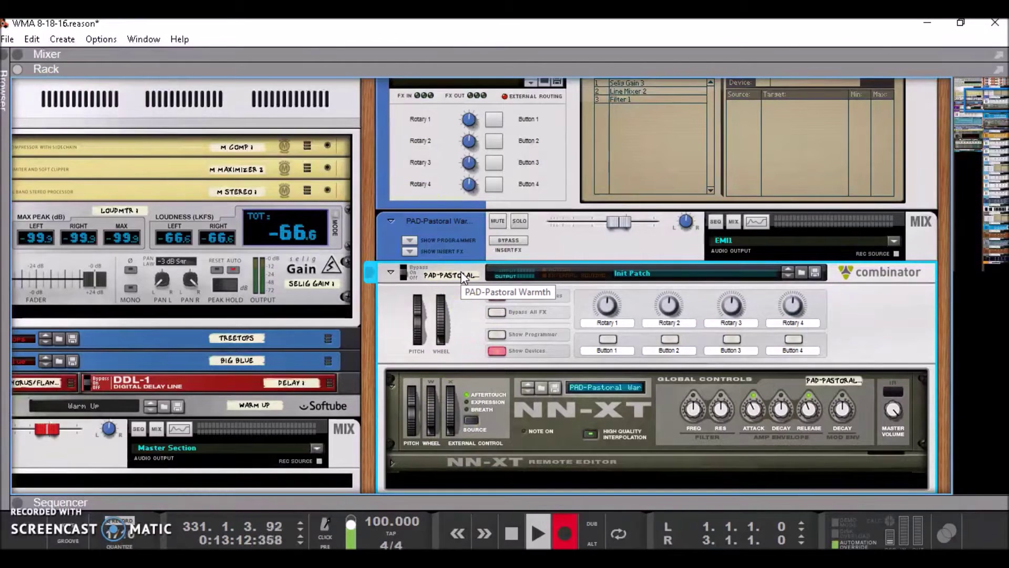
{"action": "left_click", "coordinate": [454, 407]}
{"action": "left_click_drag", "start_coordinate": [431, 437], "coordinate": [431, 439]}
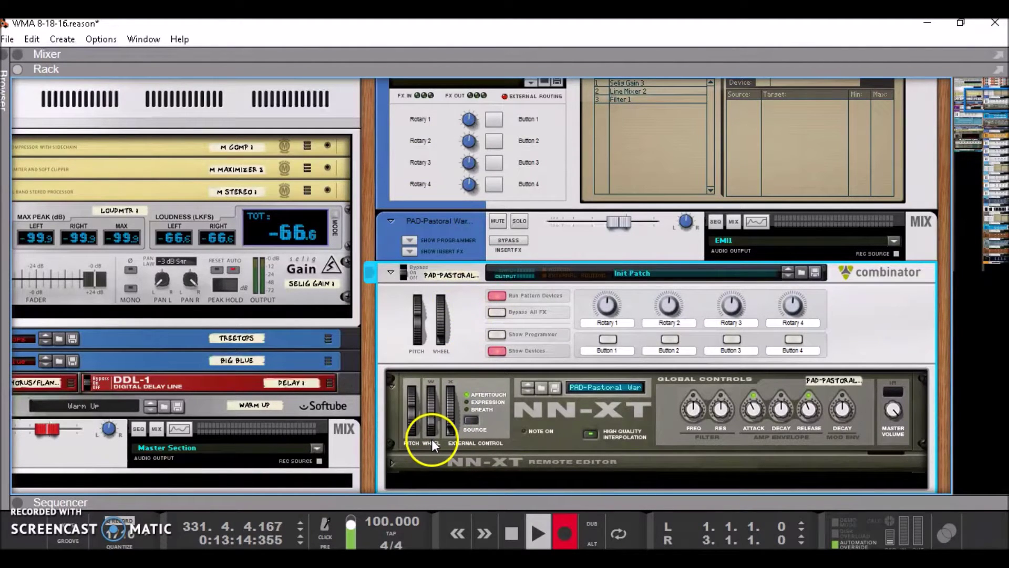
- Look over the Combinators routed to EMI1, EMI2 and EMI3 down the rack and return to PAD-Pastoral Warmth
{"action": "scroll", "coordinate": [431, 433], "scroll_direction": "down", "scroll_amount": 10}
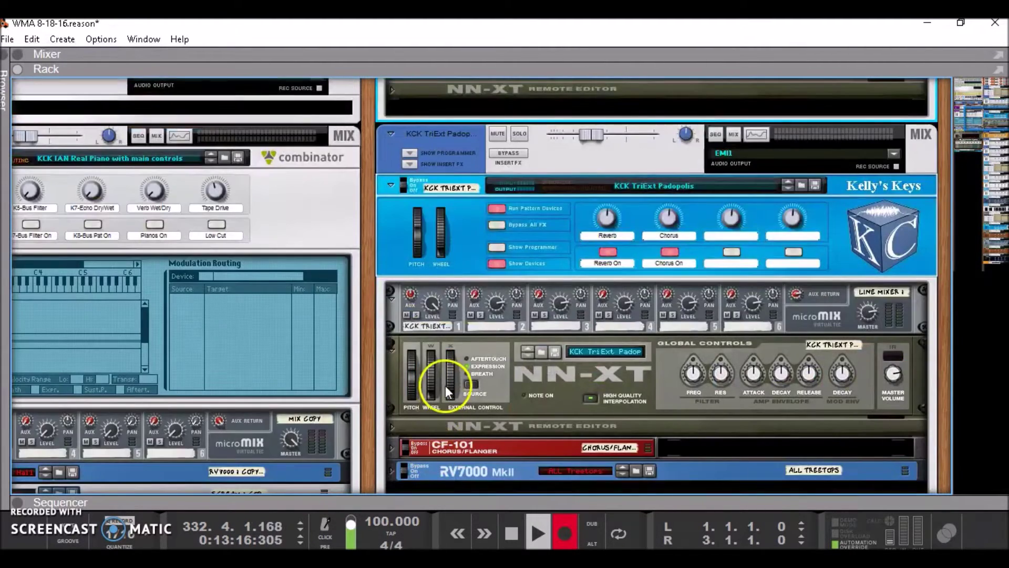
{"action": "scroll", "coordinate": [444, 392], "scroll_direction": "down", "scroll_amount": 20}
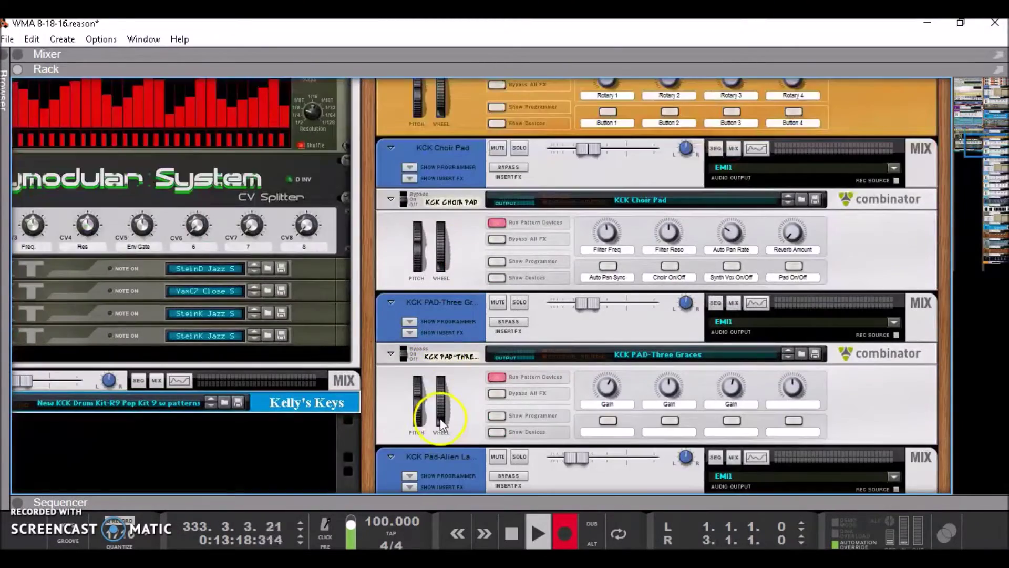
{"action": "scroll", "coordinate": [440, 417], "scroll_direction": "down", "scroll_amount": 8}
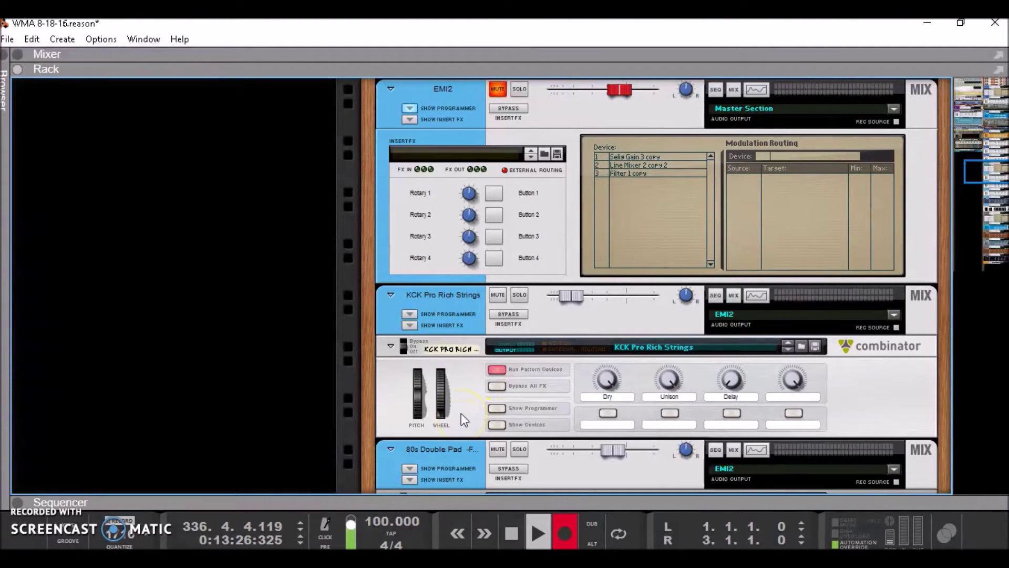
{"action": "scroll", "coordinate": [461, 421], "scroll_direction": "down", "scroll_amount": 12}
{"action": "scroll", "coordinate": [478, 442], "scroll_direction": "down", "scroll_amount": 20}
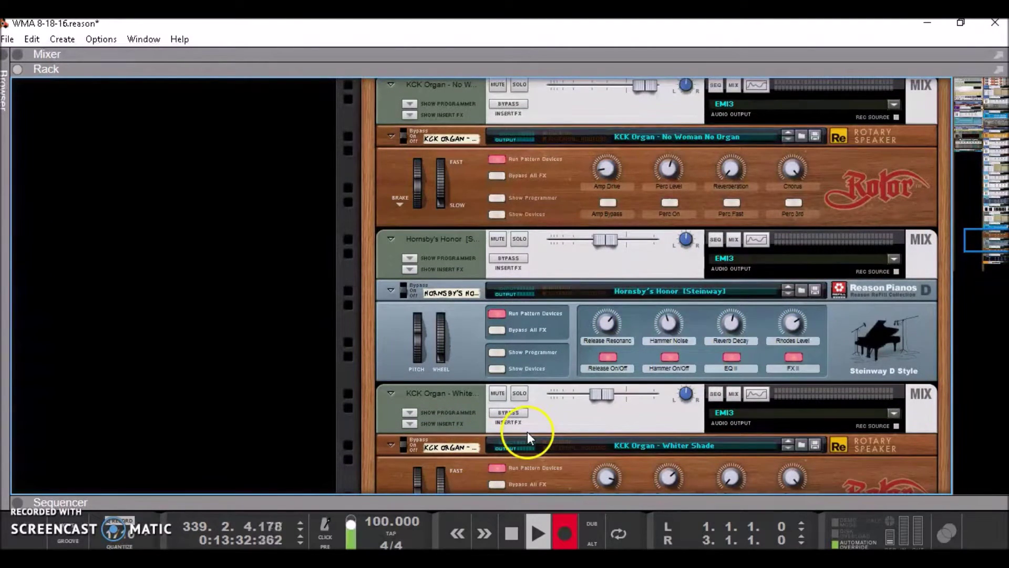
{"action": "scroll", "coordinate": [527, 431], "scroll_direction": "up", "scroll_amount": 20}
{"action": "scroll", "coordinate": [535, 433], "scroll_direction": "up", "scroll_amount": 15}
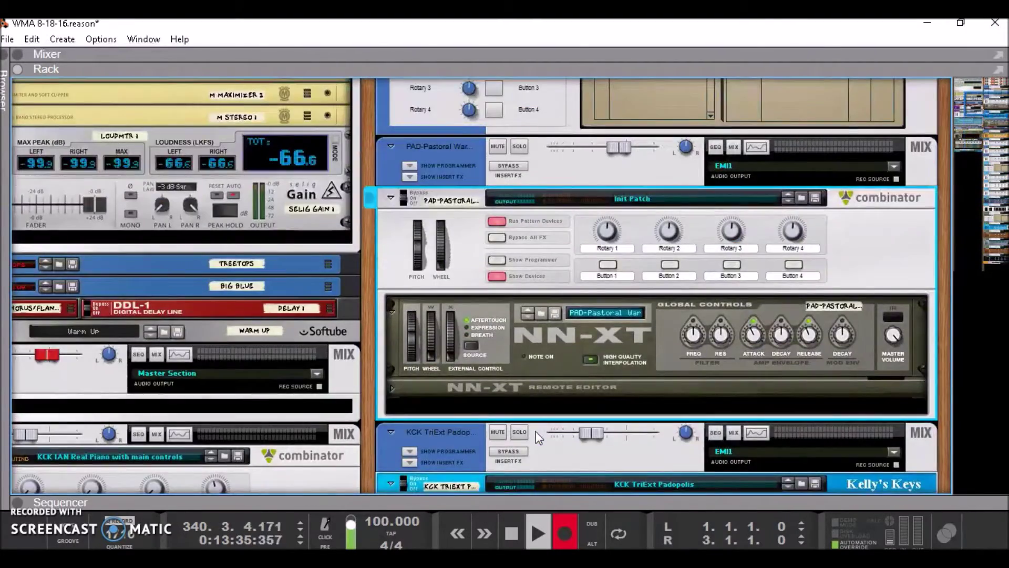
- Show the back of the rack and follow the cabling down to the Main Piano Combinator's programmer CV inputs and the Matrix
{"action": "scroll", "coordinate": [537, 437], "scroll_direction": "up", "scroll_amount": 3}
{"action": "left_click_drag", "start_coordinate": [957, 151], "coordinate": [947, 67]}
{"action": "key", "text": "Tab"}
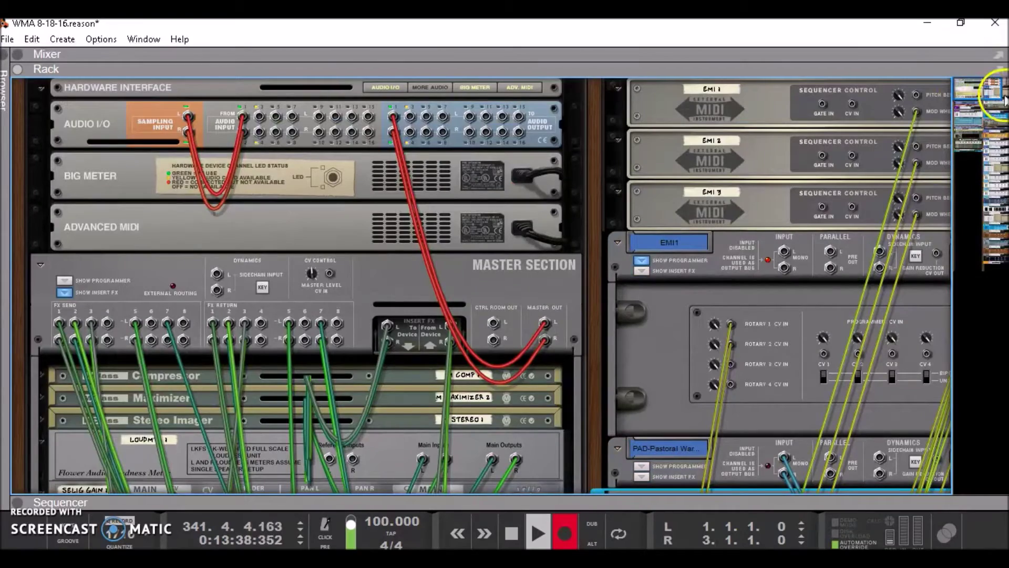
{"action": "scroll", "coordinate": [198, 314], "scroll_direction": "down", "scroll_amount": 3}
{"action": "scroll", "coordinate": [160, 336], "scroll_direction": "down", "scroll_amount": 1}
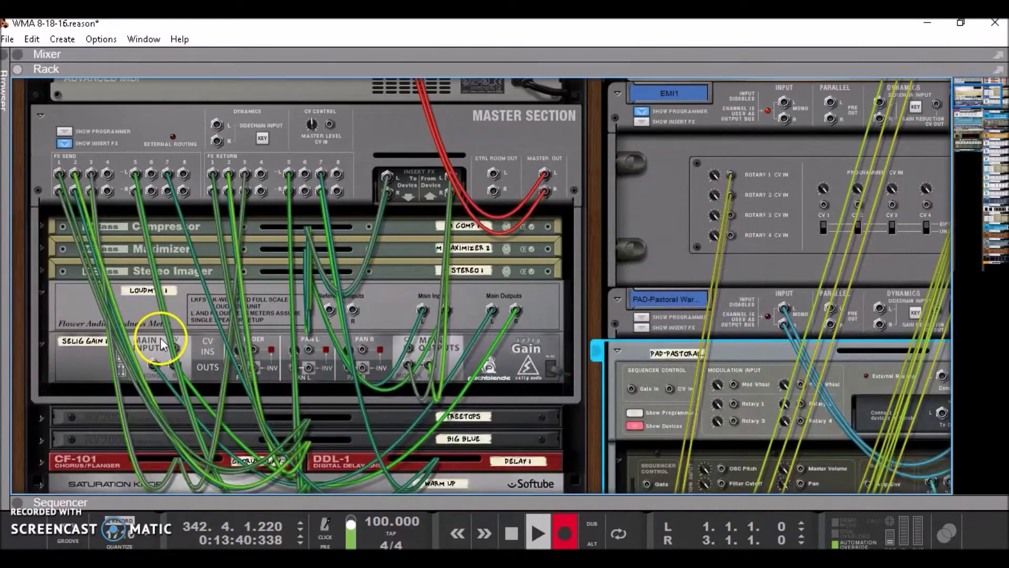
{"action": "scroll", "coordinate": [160, 334], "scroll_direction": "down", "scroll_amount": 4}
{"action": "scroll", "coordinate": [159, 335], "scroll_direction": "down", "scroll_amount": 8}
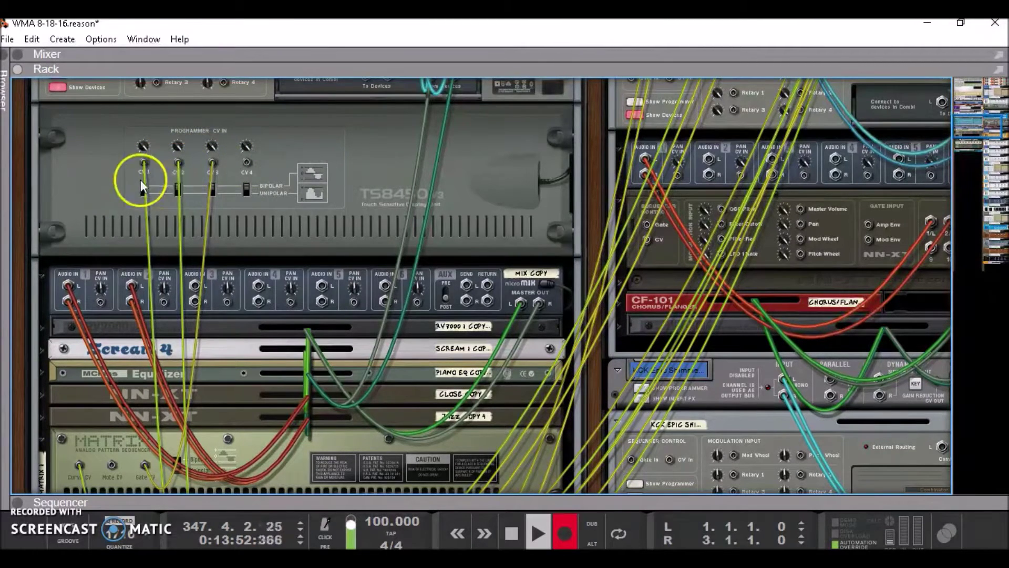
{"action": "scroll", "coordinate": [162, 225], "scroll_direction": "up", "scroll_amount": 3}
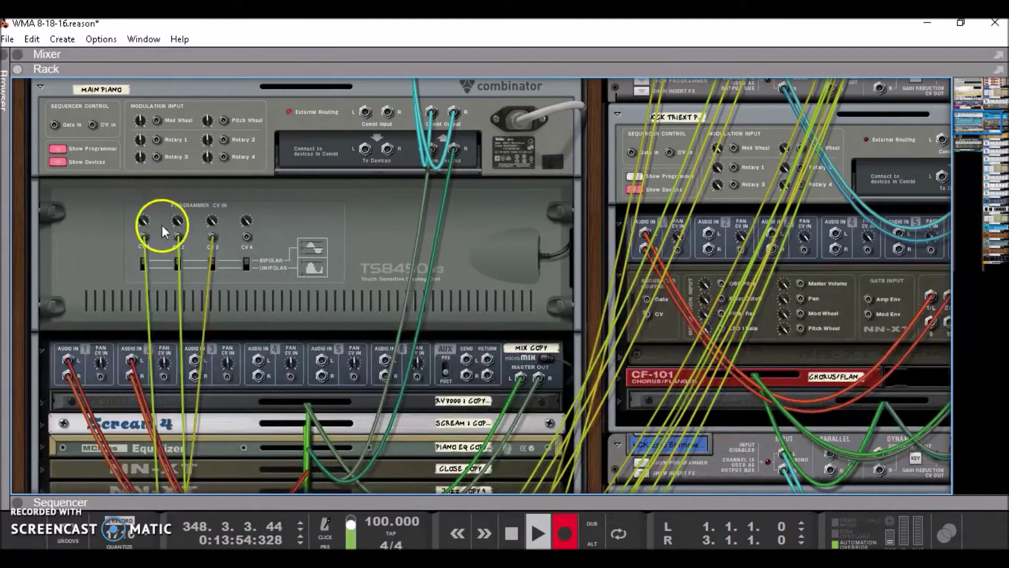
{"action": "scroll", "coordinate": [144, 237], "scroll_direction": "down", "scroll_amount": 9}
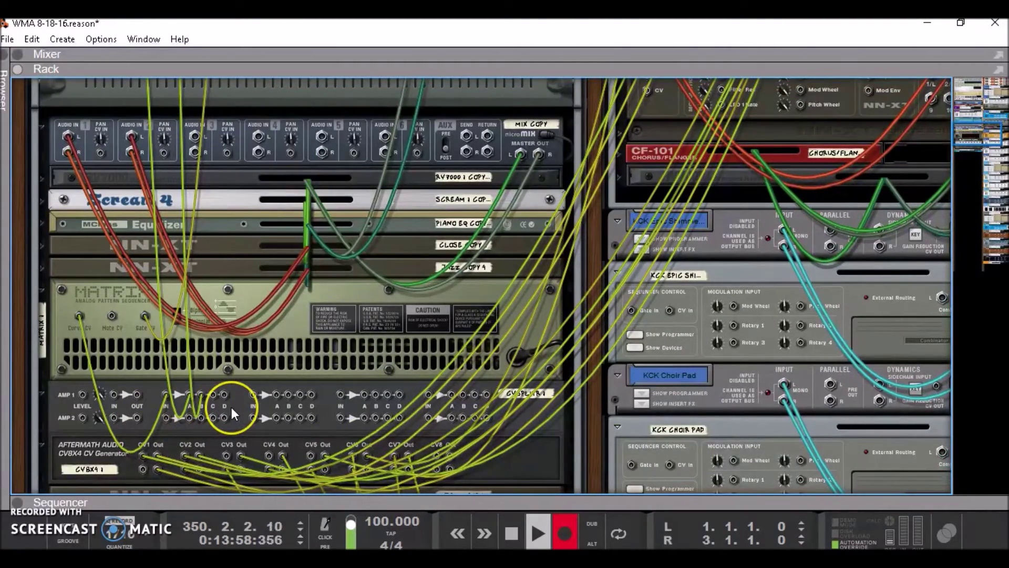
- Trace the Matrix's curve CV cable through CVSplitr 1 up to the programmer CV inputs of the Main Piano Combinator
{"action": "left_click", "coordinate": [231, 407]}
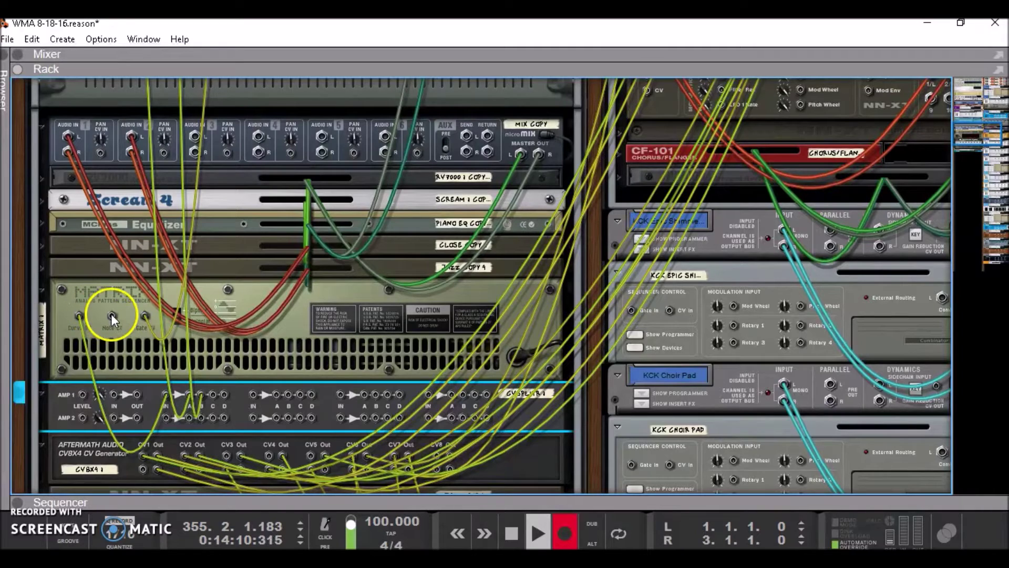
{"action": "left_click", "coordinate": [100, 337]}
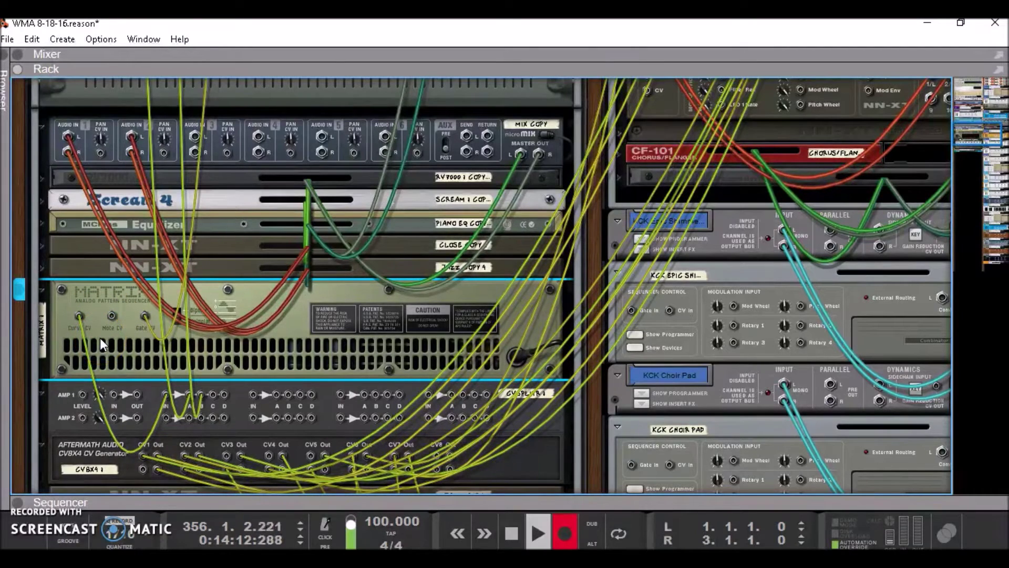
{"action": "scroll", "coordinate": [146, 341], "scroll_direction": "down", "scroll_amount": 3}
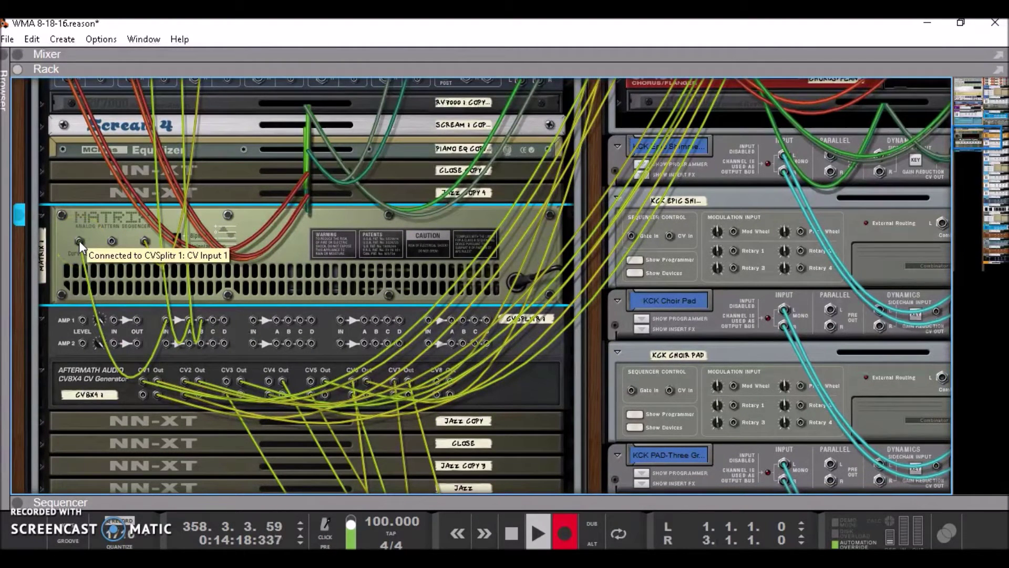
{"action": "left_click", "coordinate": [167, 321]}
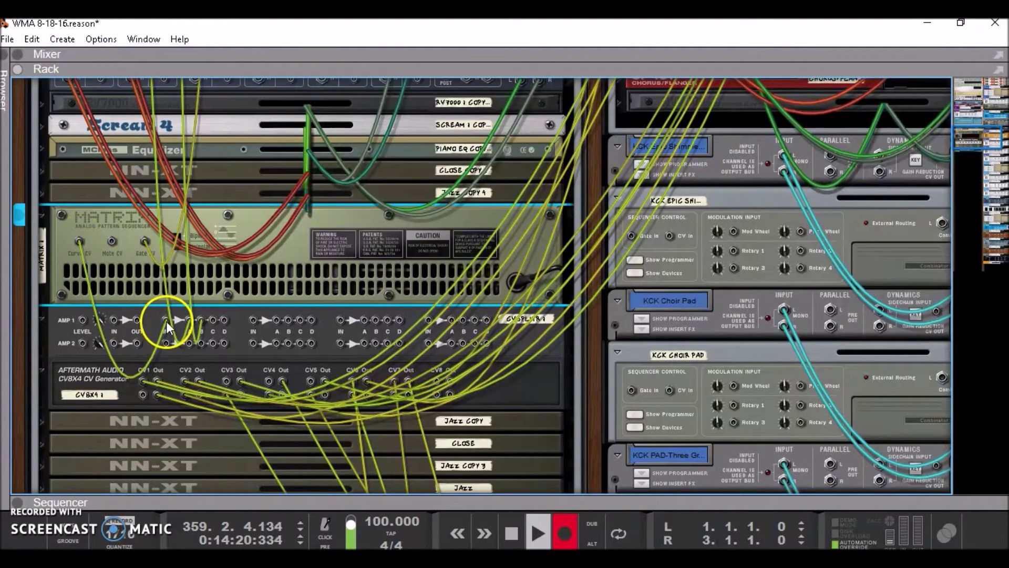
{"action": "left_click", "coordinate": [195, 320]}
{"action": "scroll", "coordinate": [210, 315], "scroll_direction": "up", "scroll_amount": 5}
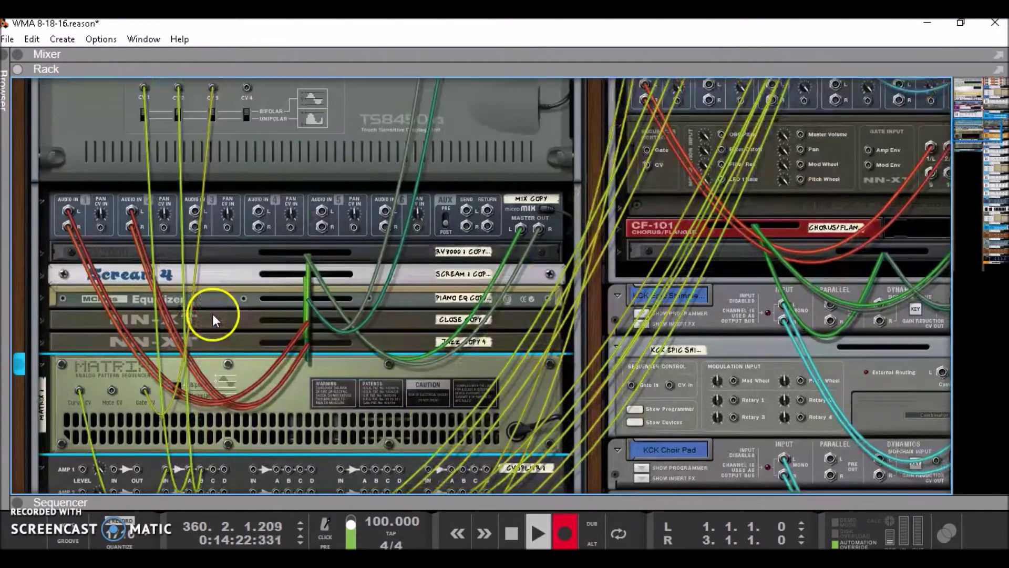
{"action": "scroll", "coordinate": [139, 239], "scroll_direction": "up", "scroll_amount": 2}
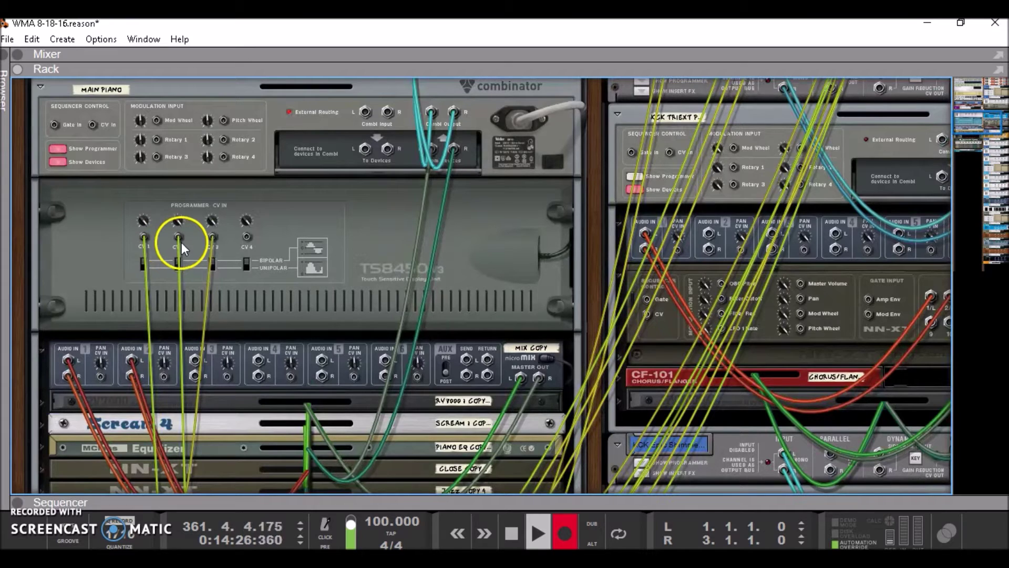
{"action": "scroll", "coordinate": [182, 243], "scroll_direction": "down", "scroll_amount": 4}
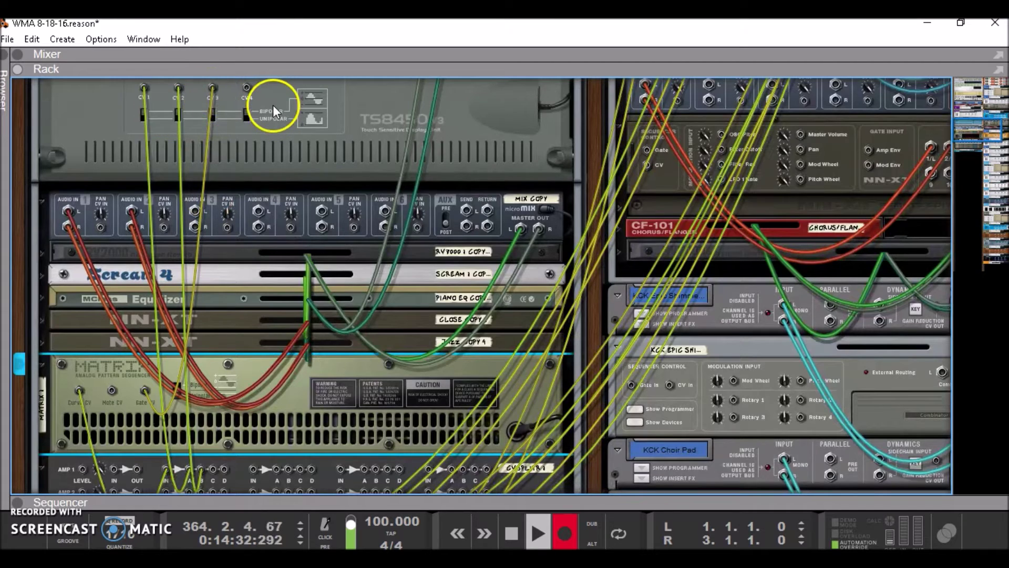
- Return to the front of the rack and look through the full device list in the Main Piano Combinator's programmer
{"action": "key", "text": "Tab"}
{"action": "scroll", "coordinate": [210, 168], "scroll_direction": "up", "scroll_amount": 2}
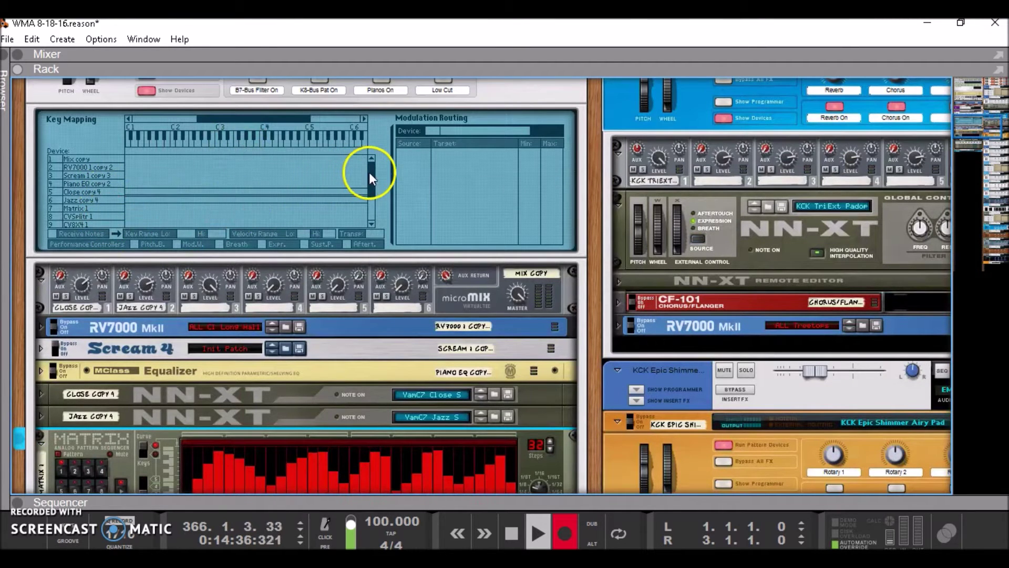
{"action": "left_click_drag", "start_coordinate": [370, 176], "coordinate": [373, 205]}
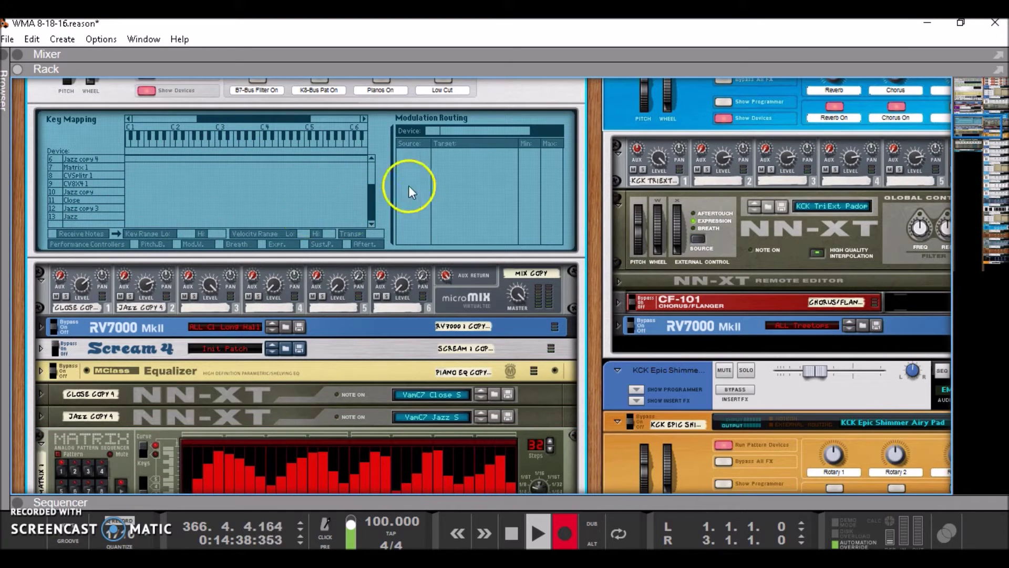
{"action": "left_click_drag", "start_coordinate": [374, 208], "coordinate": [375, 177]}
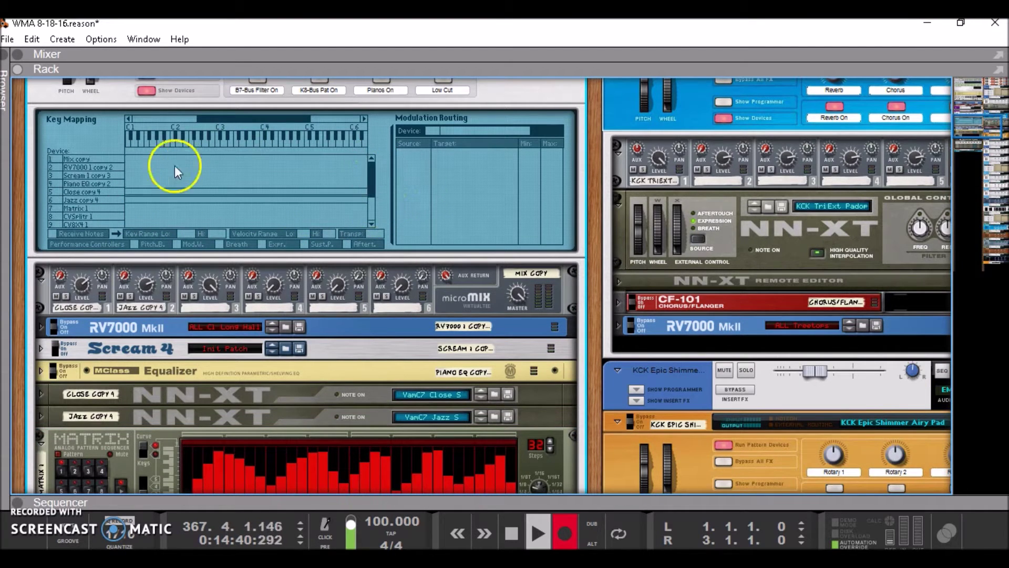
- Go through the programmer's devices from Mix copy to CV8X4 1, reviewing the modulation routing of each
{"action": "left_click", "coordinate": [102, 157]}
{"action": "left_click", "coordinate": [102, 166]}
{"action": "left_click", "coordinate": [100, 175]}
{"action": "left_click", "coordinate": [99, 183]}
{"action": "left_click", "coordinate": [100, 191]}
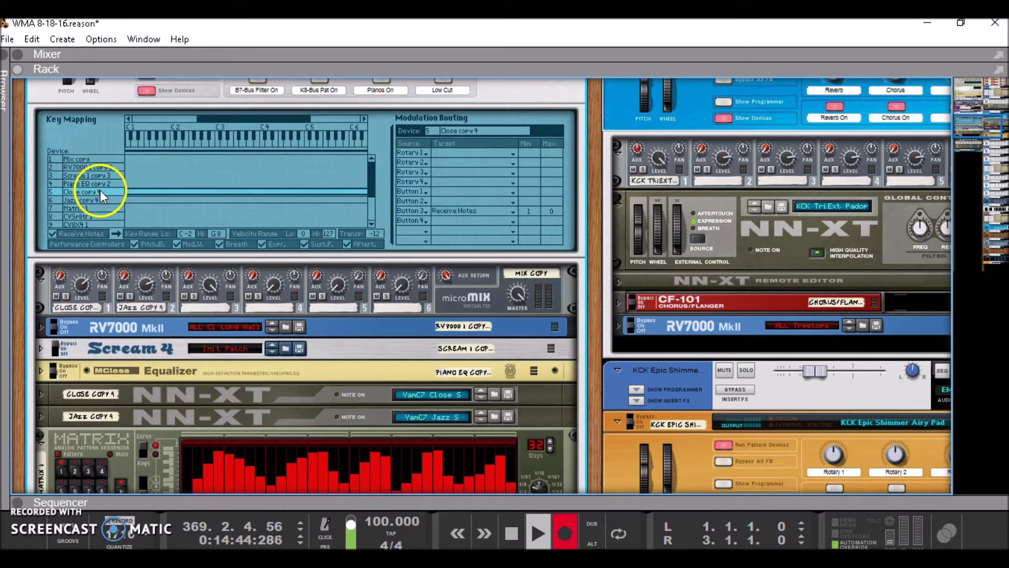
{"action": "left_click", "coordinate": [101, 199]}
{"action": "left_click", "coordinate": [101, 209]}
{"action": "left_click", "coordinate": [101, 216]}
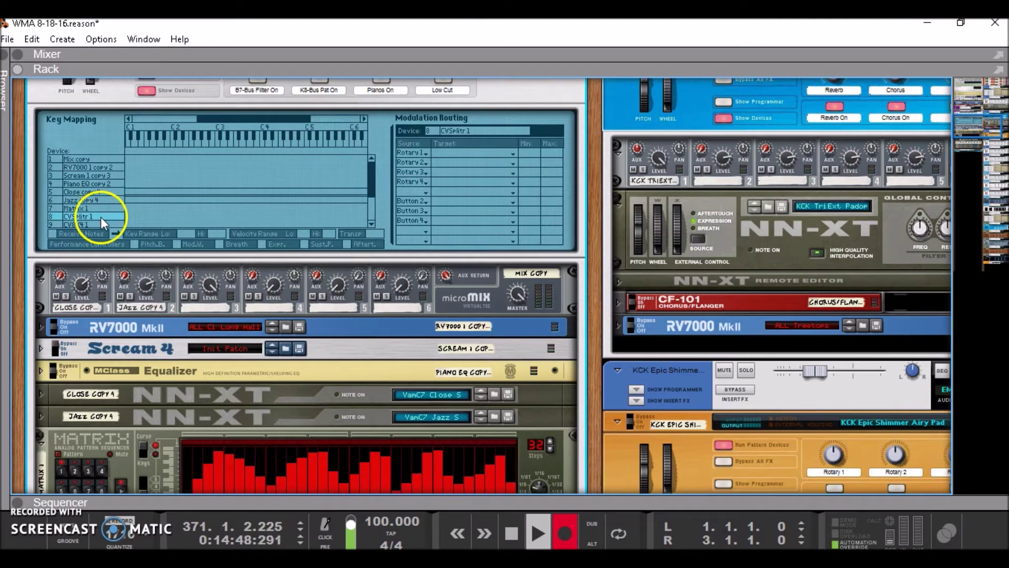
{"action": "left_click", "coordinate": [100, 220]}
{"action": "left_click", "coordinate": [100, 224]}
{"action": "left_click", "coordinate": [405, 212]}
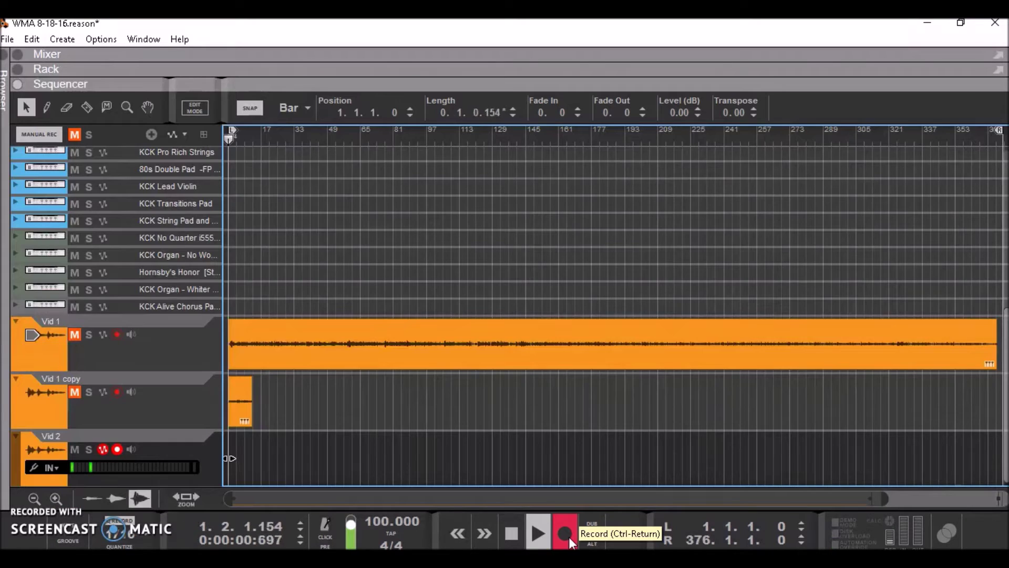
- Check where the CV8X4 1 outputs are connected and follow the cables to the backs of EMI 1, EMI 2 and EMI 3
{"action": "key", "text": "F6"}
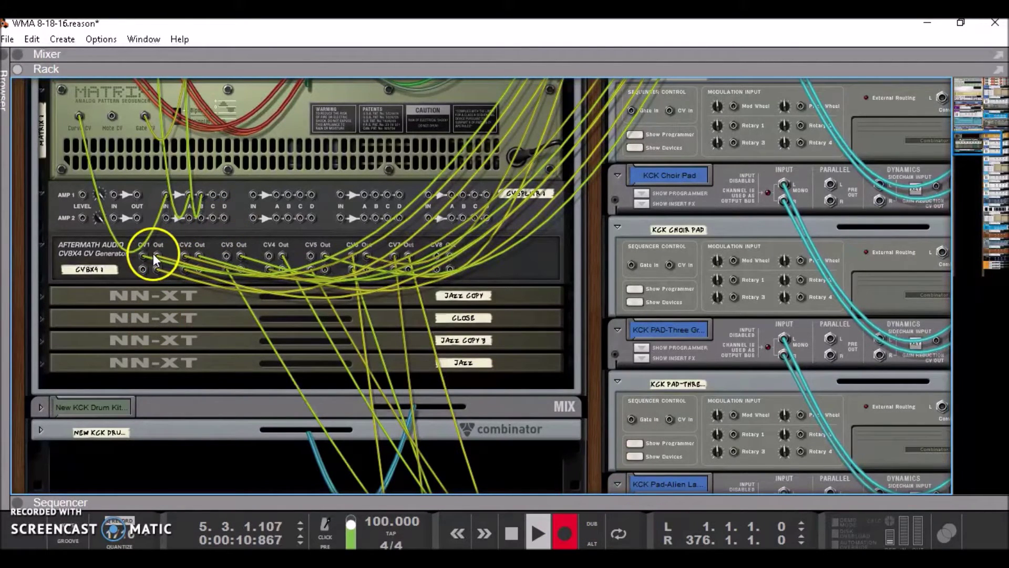
{"action": "mouse_move", "coordinate": [159, 266]}
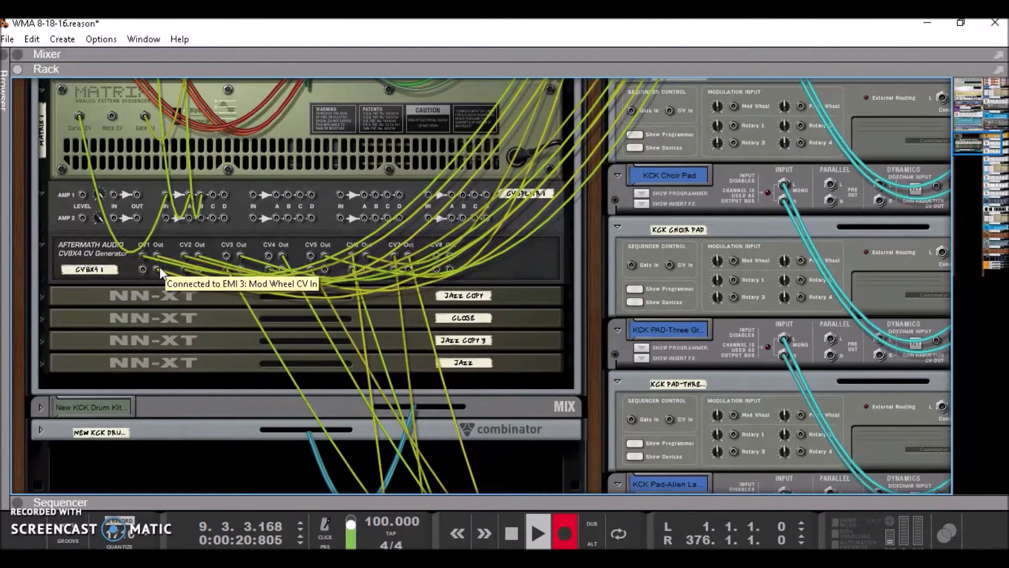
{"action": "left_click_drag", "start_coordinate": [161, 270], "coordinate": [205, 288]}
{"action": "left_click_drag", "start_coordinate": [708, 193], "coordinate": [979, 100]}
{"action": "left_click", "coordinate": [425, 143]}
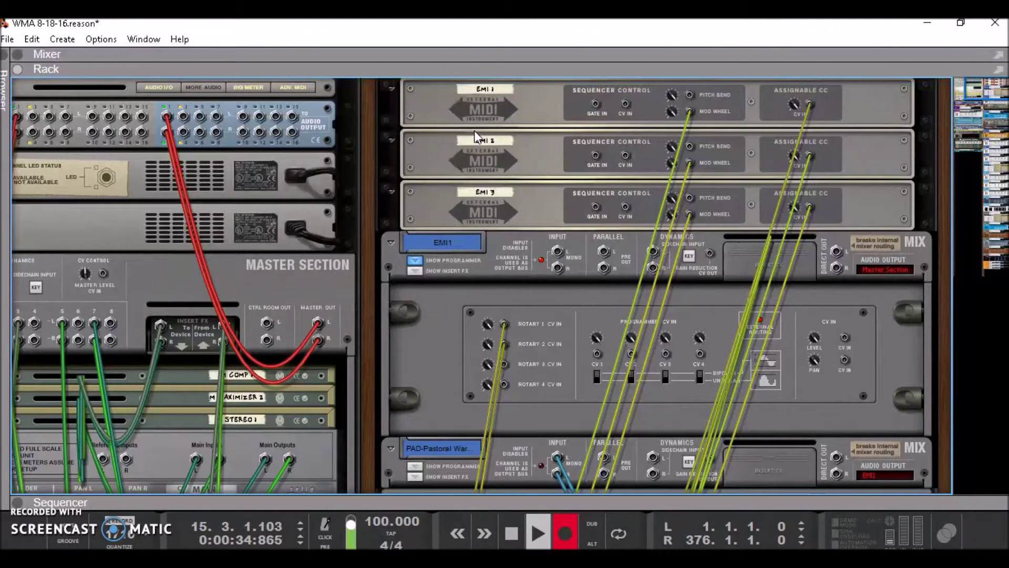
- Review EMI 1's MIDI output port choices on the rack front and check its MIDI channel setting, leaving it on channel 1
{"action": "key", "text": "Tab"}
{"action": "left_click", "coordinate": [515, 153]}
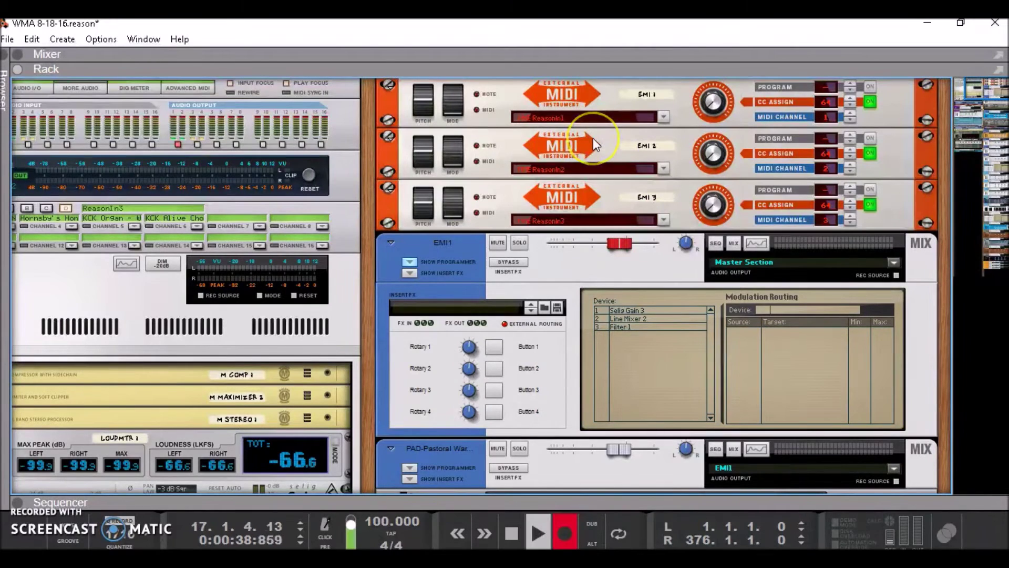
{"action": "left_click", "coordinate": [560, 98]}
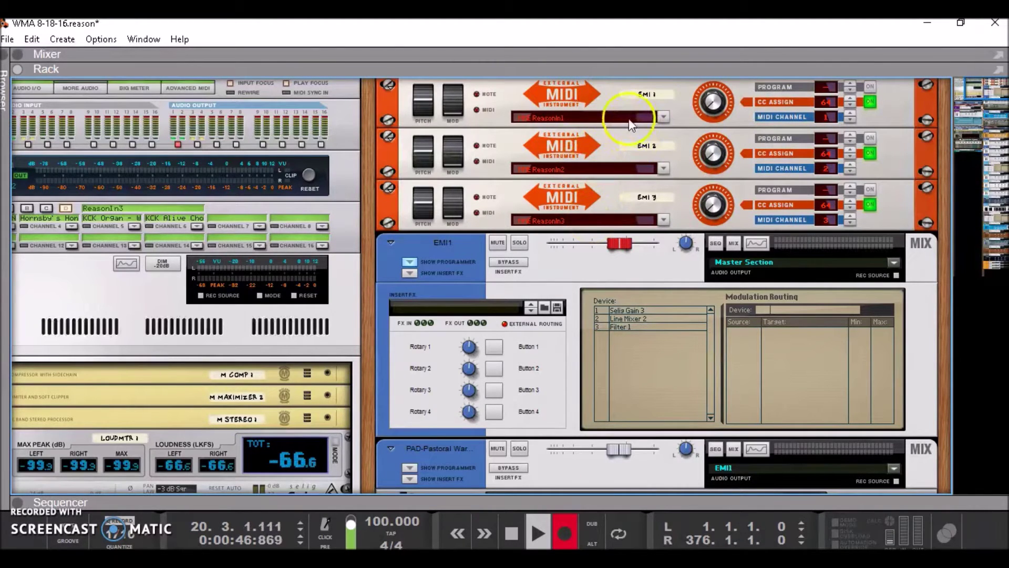
{"action": "left_click", "coordinate": [664, 118]}
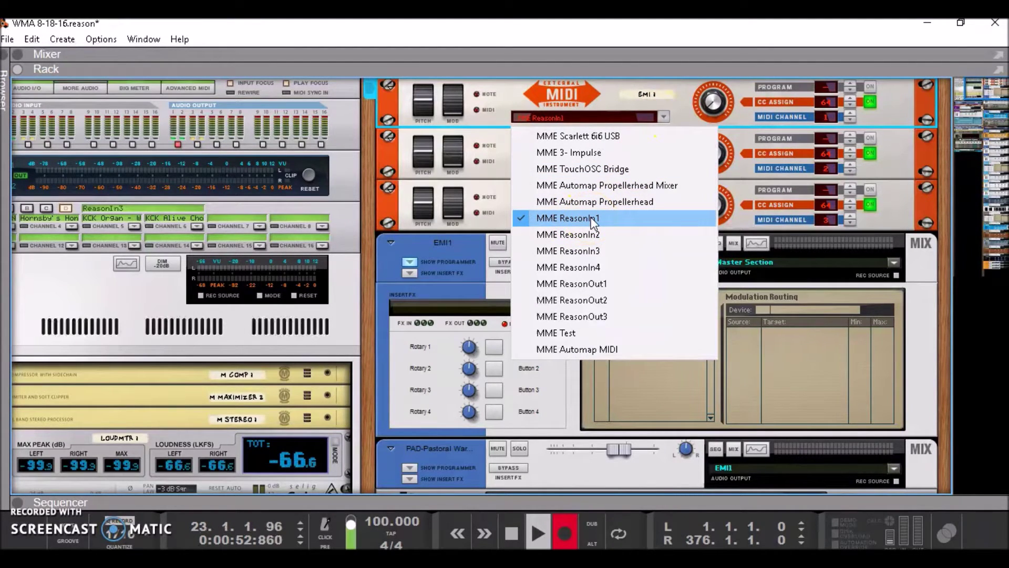
{"action": "left_click", "coordinate": [669, 90]}
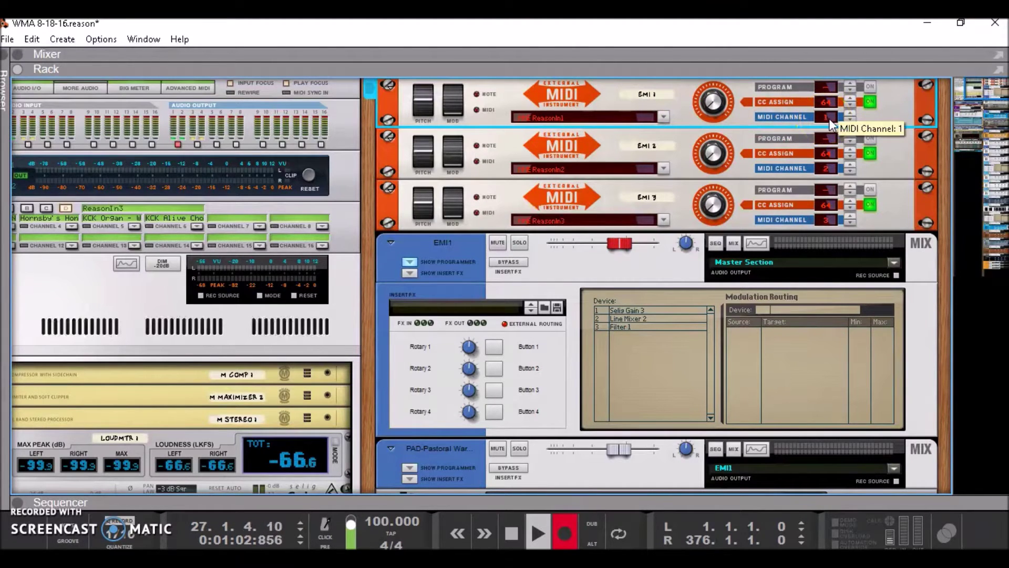
{"action": "left_click", "coordinate": [847, 113]}
{"action": "left_click", "coordinate": [848, 113]}
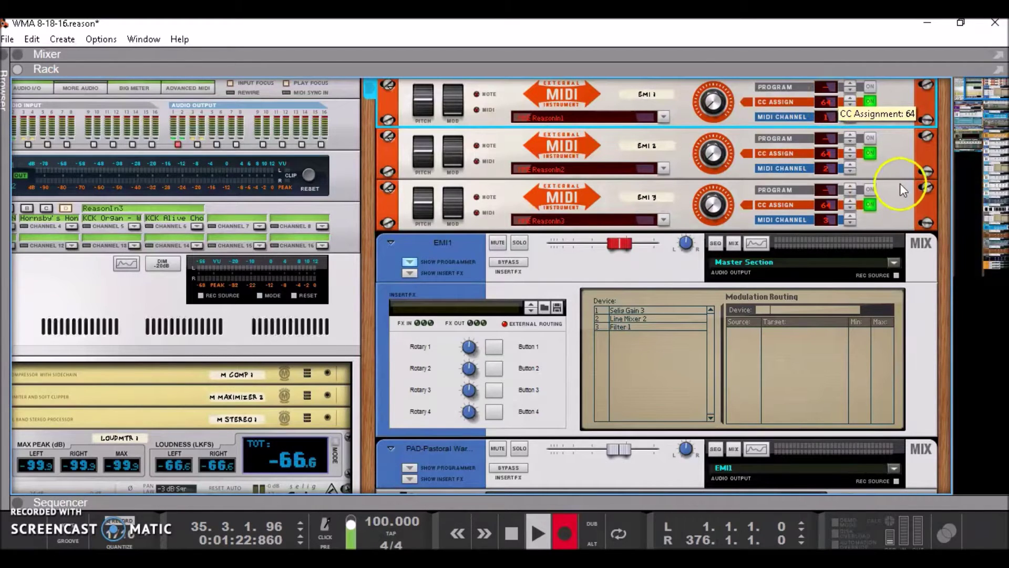
- Switch the assignable CC knobs of EMI 1 and EMI 2 off and back on
{"action": "left_click", "coordinate": [871, 101]}
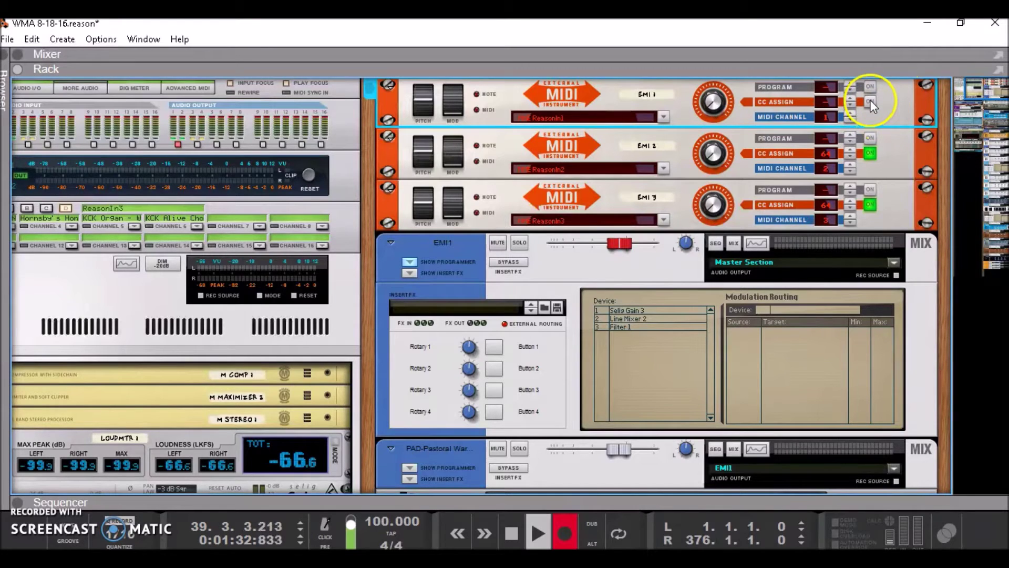
{"action": "left_click", "coordinate": [870, 101]}
{"action": "left_click", "coordinate": [870, 153]}
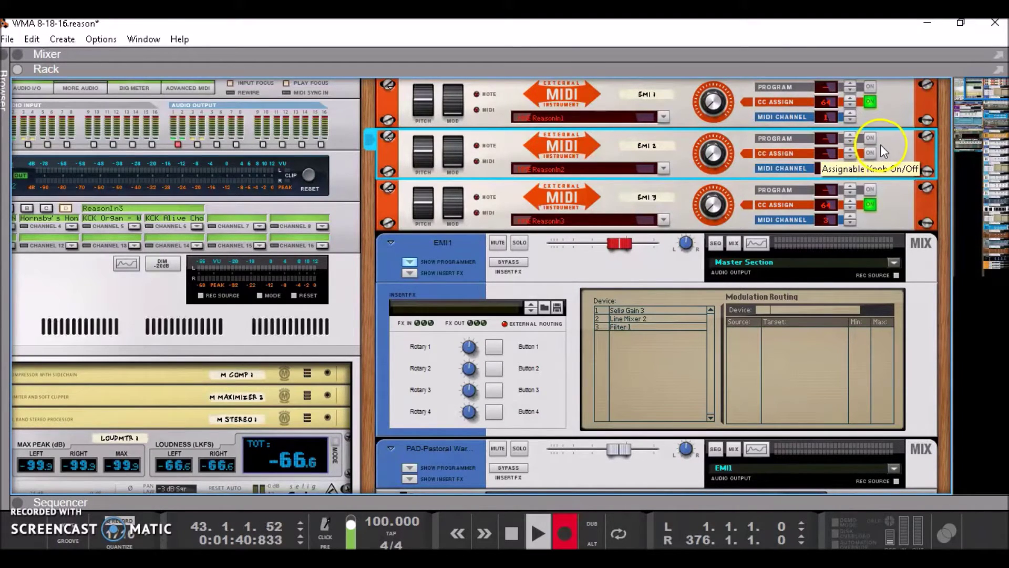
{"action": "left_click", "coordinate": [878, 159]}
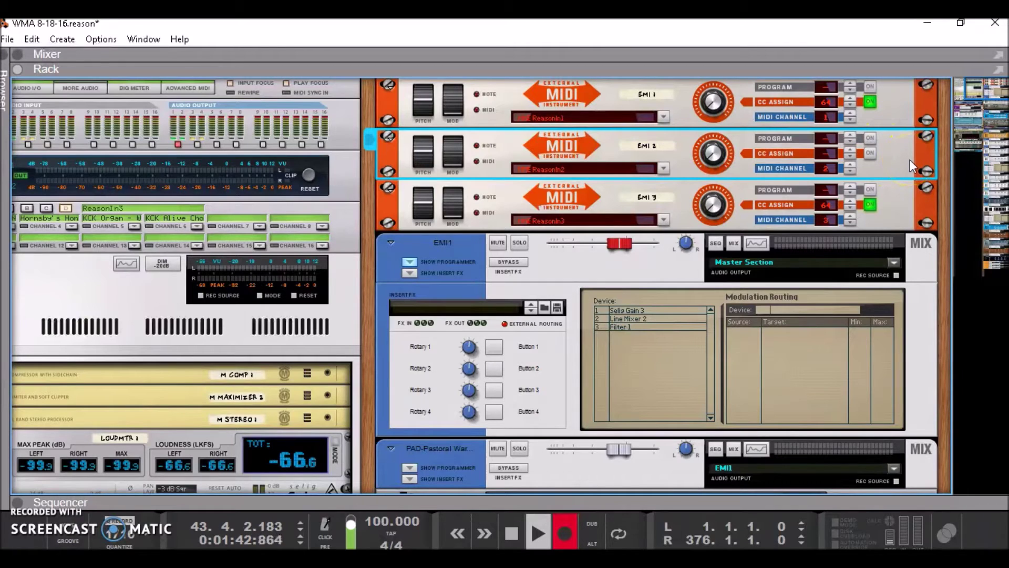
{"action": "left_click", "coordinate": [904, 162]}
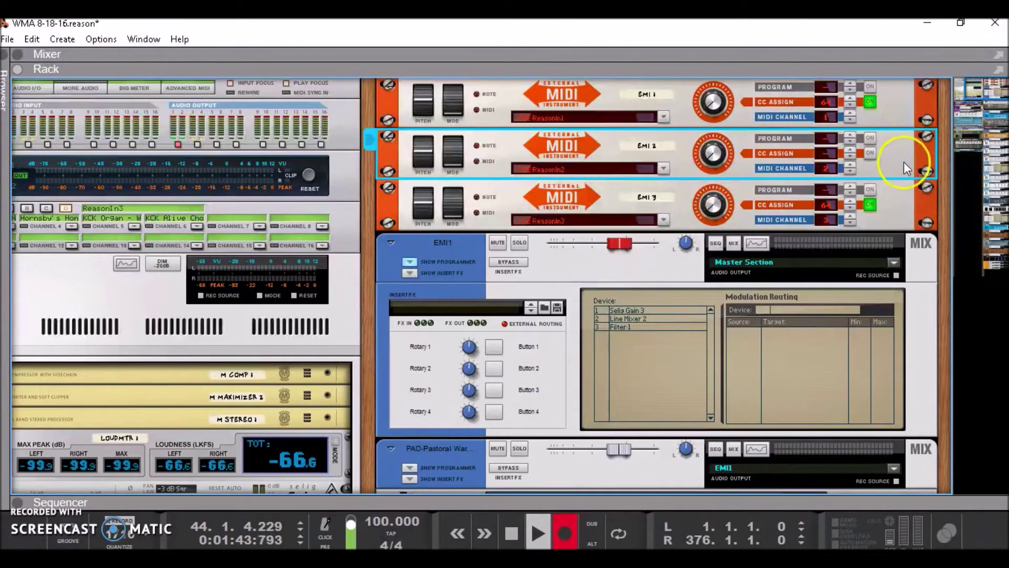
{"action": "left_click", "coordinate": [875, 153]}
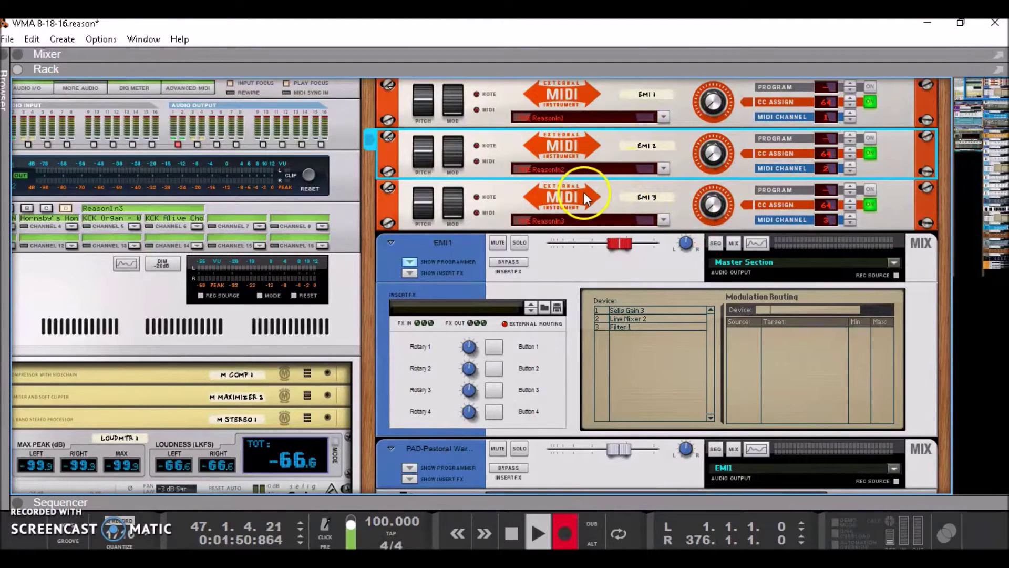
- Examine the mod wheel of the NN-XT inside the PAD-Pastoral Warmth Combinator
{"action": "scroll", "coordinate": [585, 192], "scroll_direction": "down", "scroll_amount": 3}
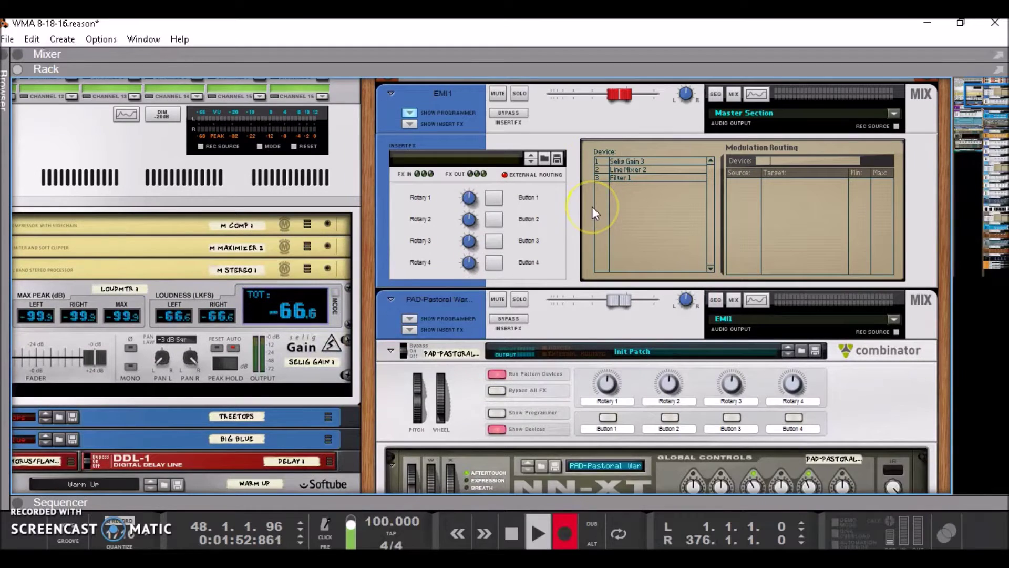
{"action": "scroll", "coordinate": [592, 206], "scroll_direction": "down", "scroll_amount": 2}
{"action": "scroll", "coordinate": [592, 206], "scroll_direction": "down", "scroll_amount": 2}
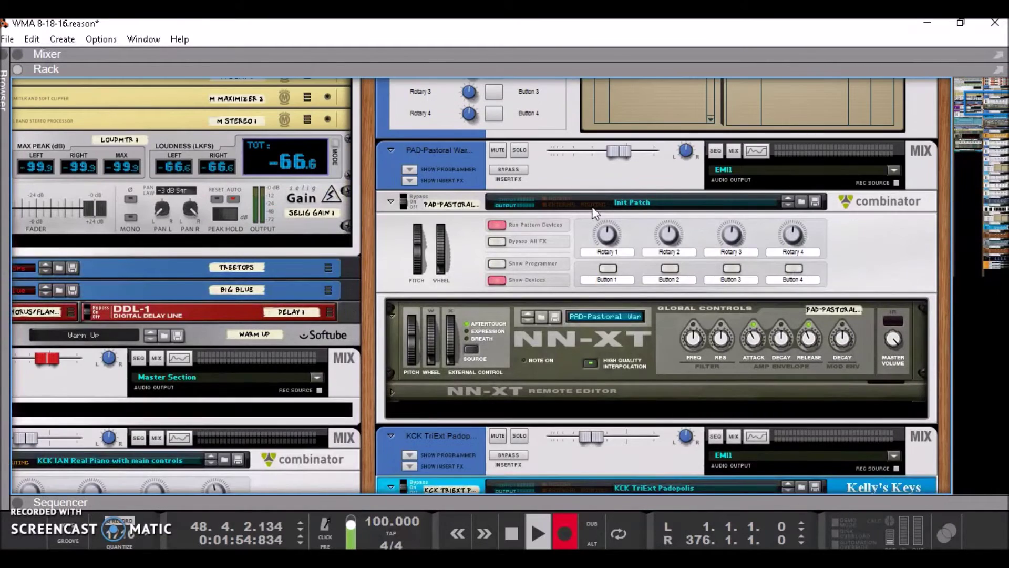
{"action": "scroll", "coordinate": [592, 210], "scroll_direction": "down", "scroll_amount": 2}
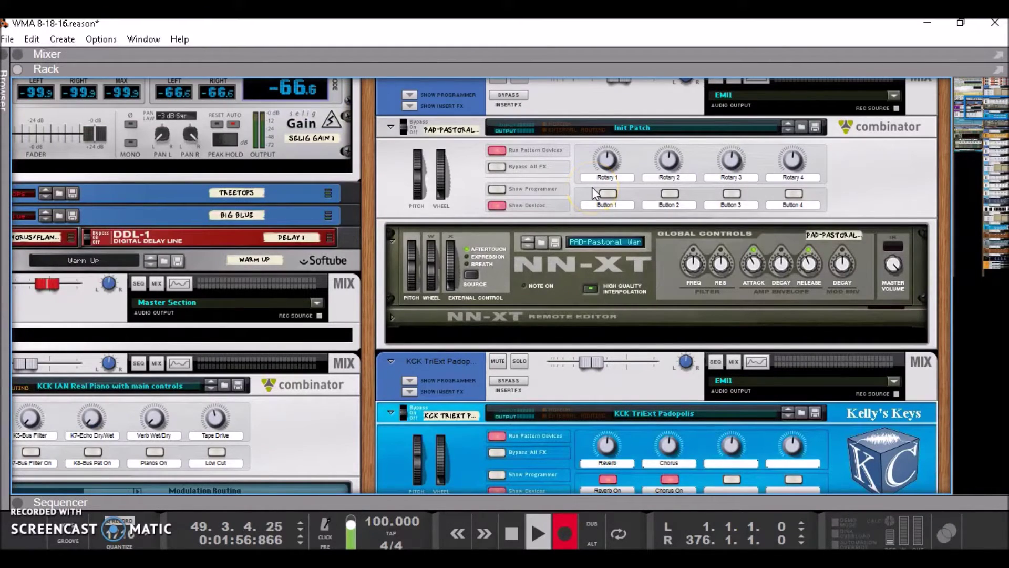
{"action": "left_click", "coordinate": [427, 288]}
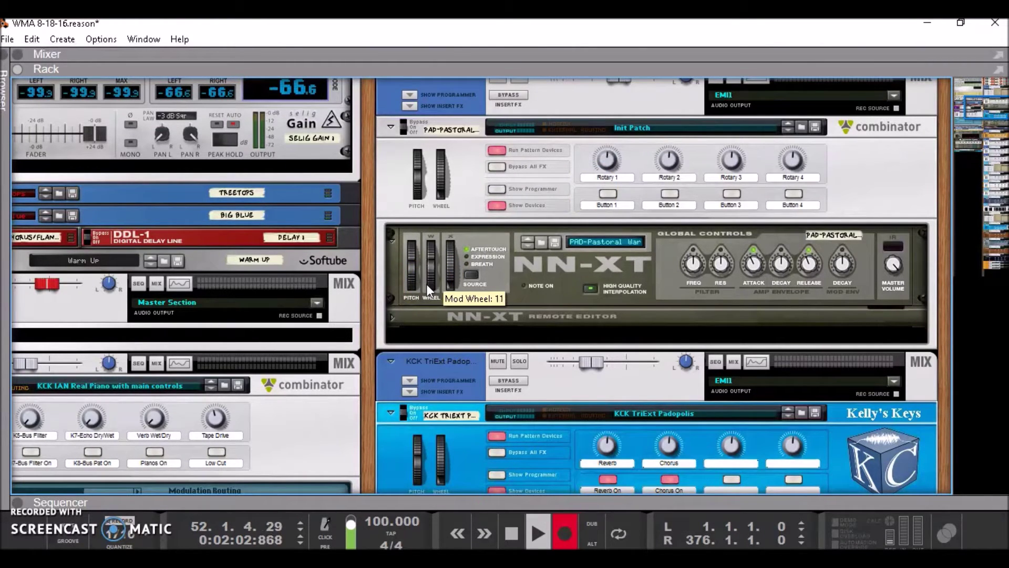
- Examine the PAD-Pastoral Warmth NN-XT's mod wheel, the EMI1 bus channel and the devices inside the KCK TriExt Padopolis Combinator
{"action": "left_click_drag", "start_coordinate": [427, 286], "coordinate": [431, 277]}
{"action": "scroll", "coordinate": [433, 279], "scroll_direction": "down", "scroll_amount": 3}
{"action": "left_click", "coordinate": [453, 404]}
{"action": "scroll", "coordinate": [450, 371], "scroll_direction": "down", "scroll_amount": 2}
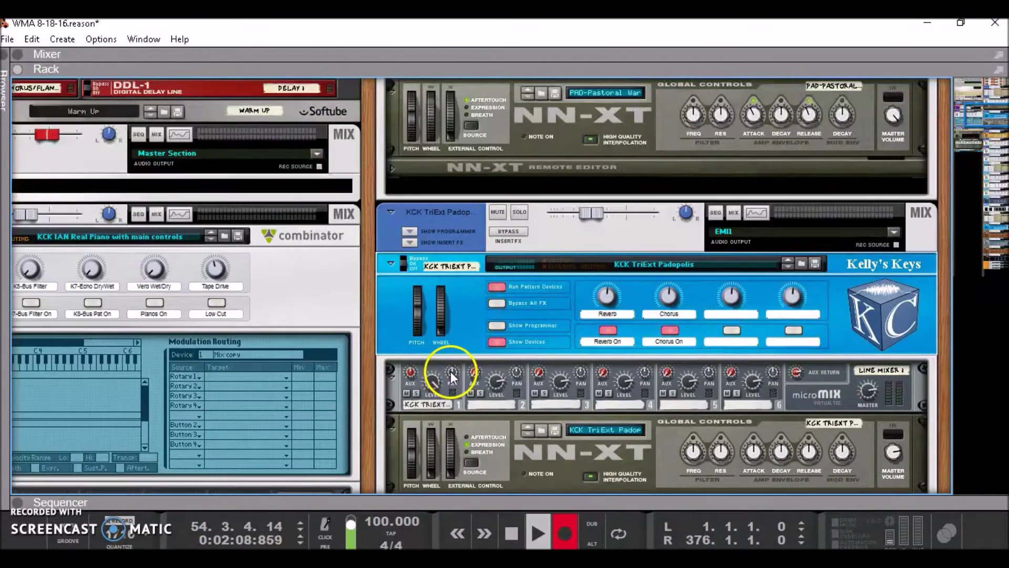
{"action": "scroll", "coordinate": [450, 371], "scroll_direction": "down", "scroll_amount": 7}
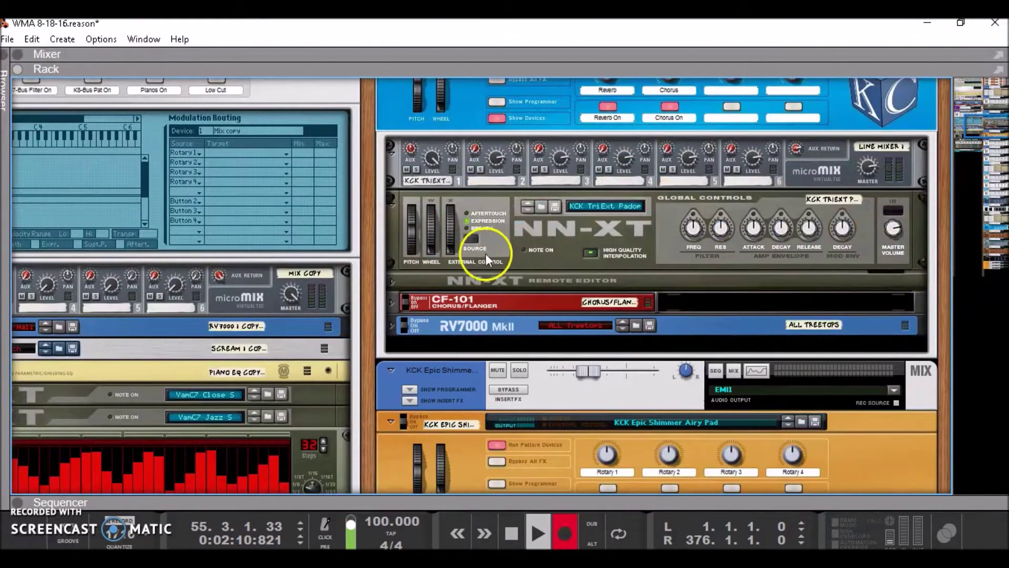
{"action": "scroll", "coordinate": [485, 254], "scroll_direction": "up", "scroll_amount": 15}
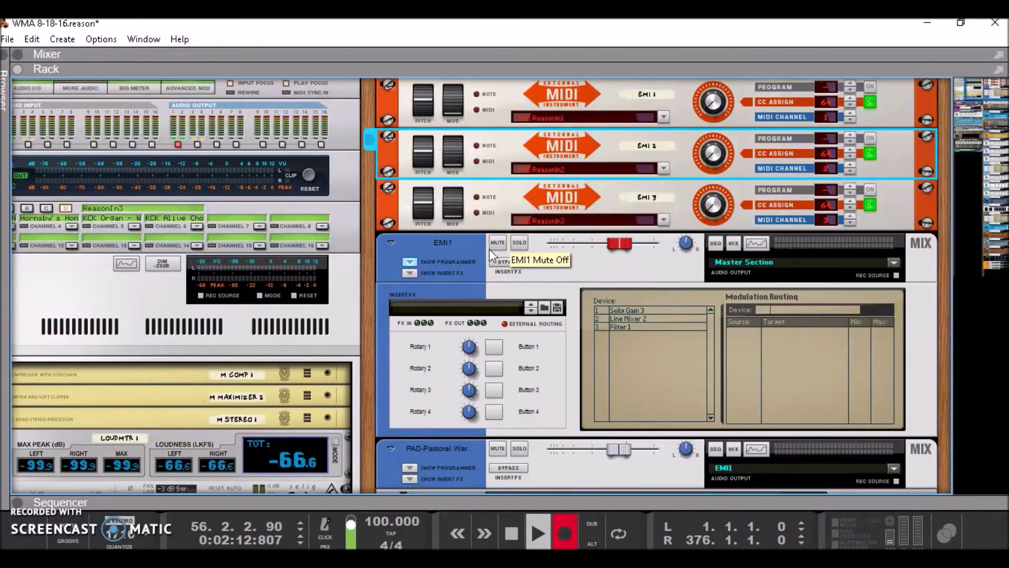
{"action": "scroll", "coordinate": [523, 220], "scroll_direction": "down", "scroll_amount": 15}
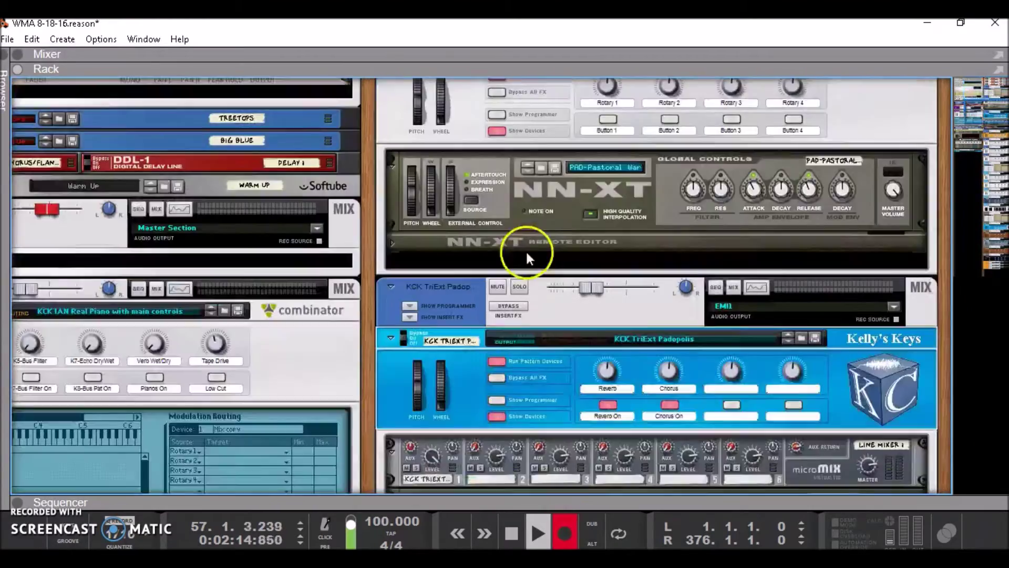
{"action": "scroll", "coordinate": [532, 237], "scroll_direction": "down", "scroll_amount": 2}
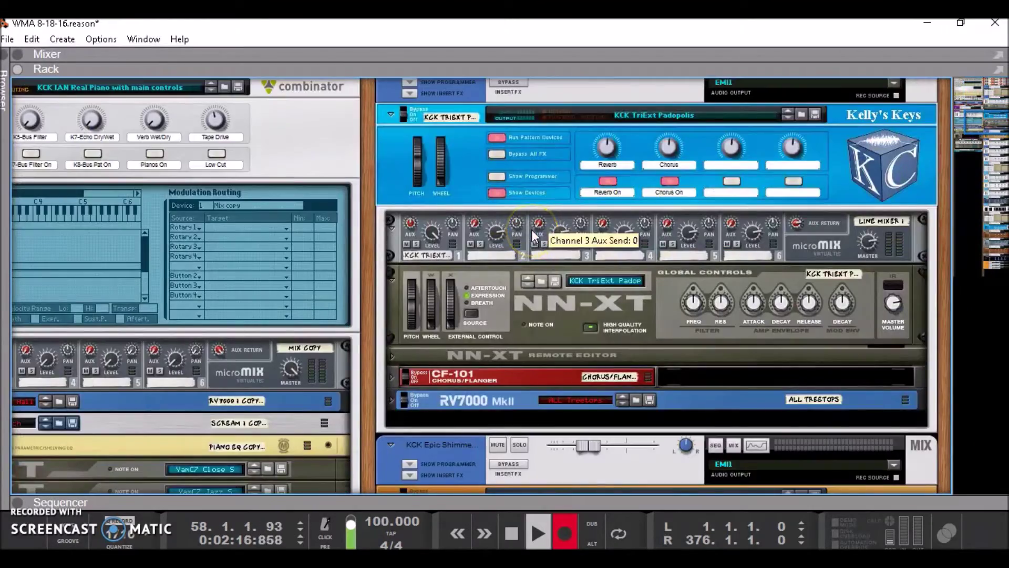
- Look through the remaining Combinators routed to the EMI1, EMI2 and EMI3 buses, down to the Vid 1 audio tracks
{"action": "scroll", "coordinate": [532, 229], "scroll_direction": "down", "scroll_amount": 10}
{"action": "scroll", "coordinate": [531, 229], "scroll_direction": "down", "scroll_amount": 20}
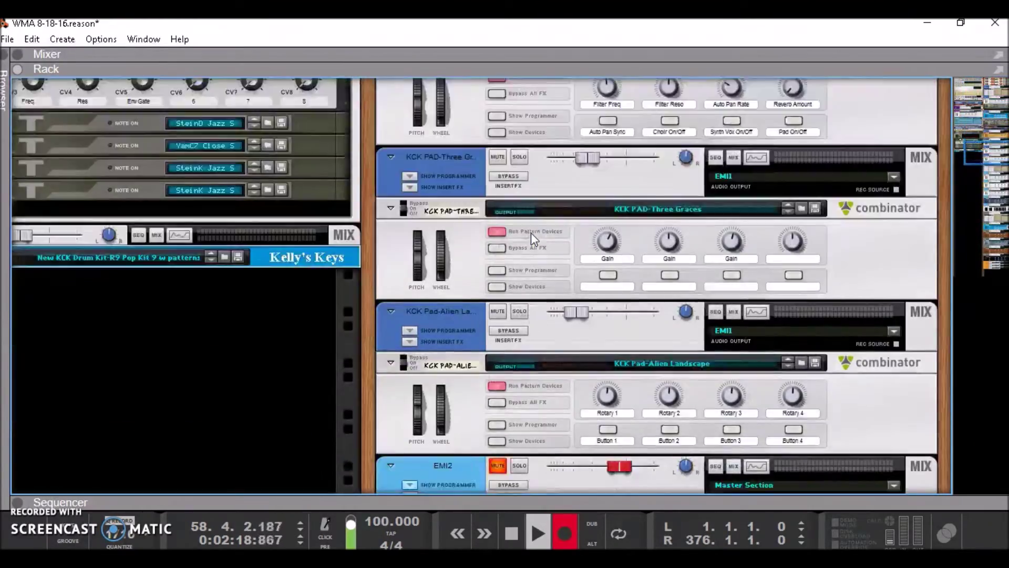
{"action": "scroll", "coordinate": [532, 237], "scroll_direction": "down", "scroll_amount": 20}
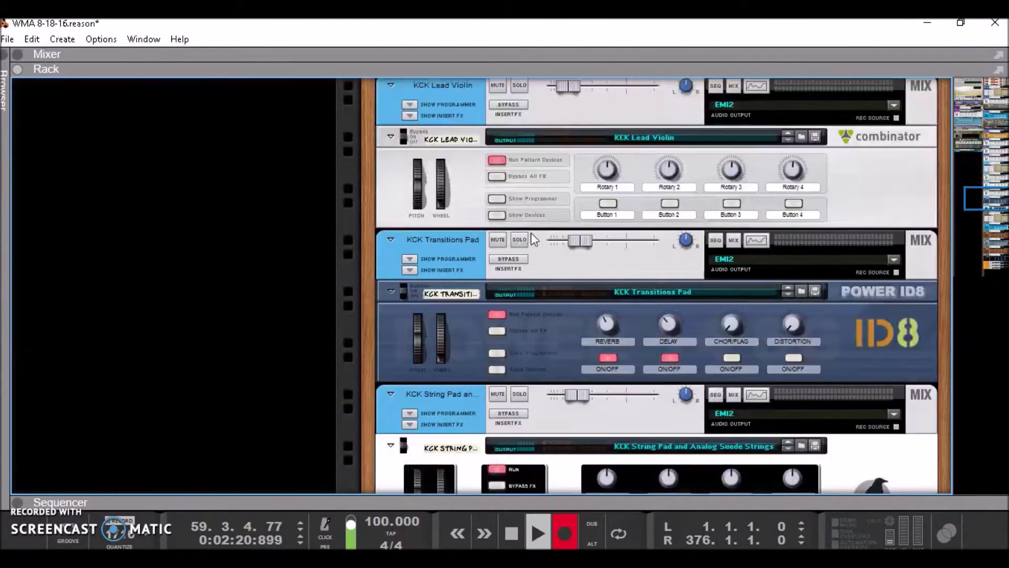
{"action": "scroll", "coordinate": [531, 237], "scroll_direction": "down", "scroll_amount": 4}
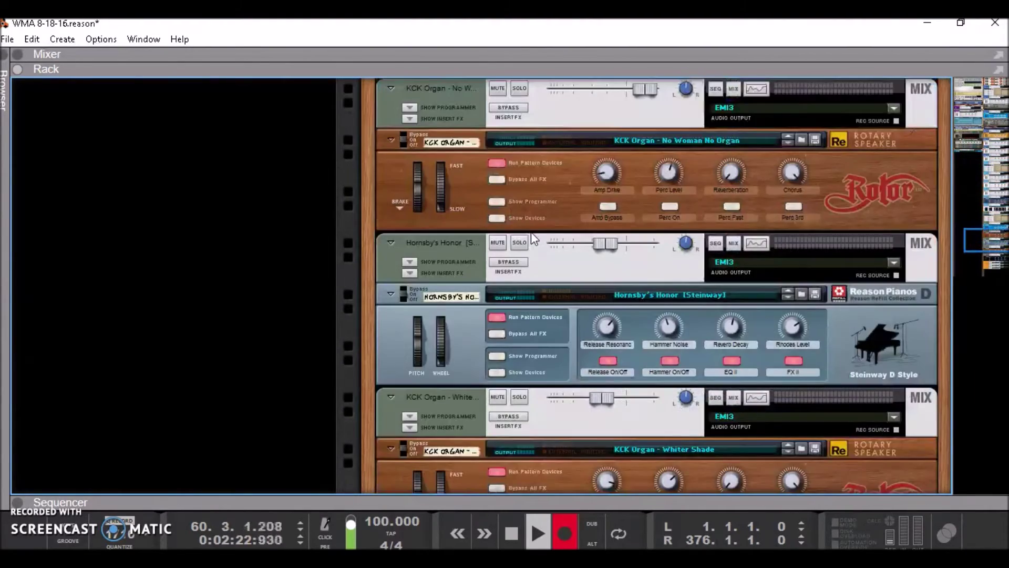
{"action": "scroll", "coordinate": [531, 235], "scroll_direction": "down", "scroll_amount": 12}
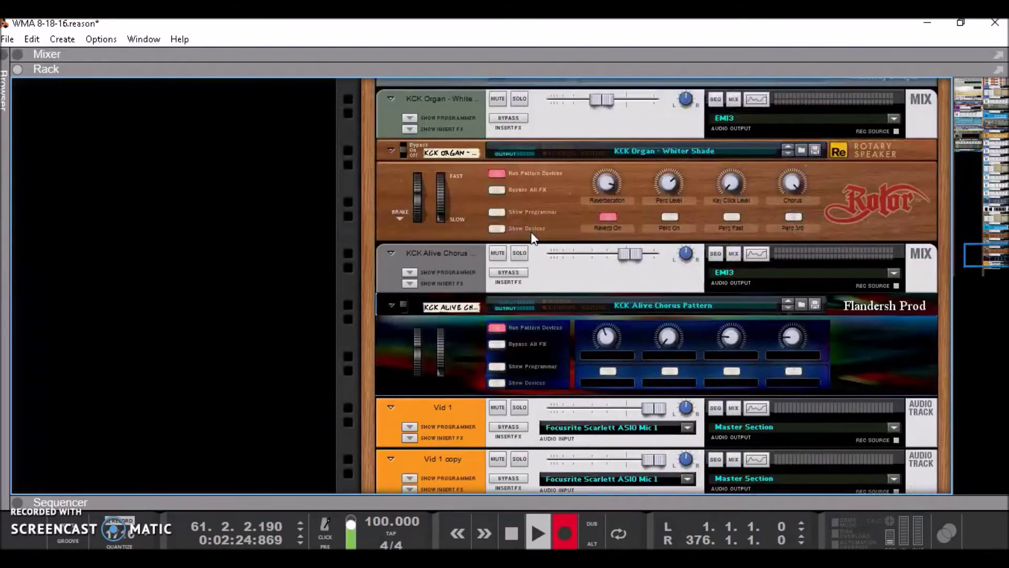
- Return to the start of the rack and select the Master Section
{"action": "left_click", "coordinate": [1000, 266]}
{"action": "left_click_drag", "start_coordinate": [1000, 266], "coordinate": [979, 85]}
{"action": "left_click", "coordinate": [130, 302]}
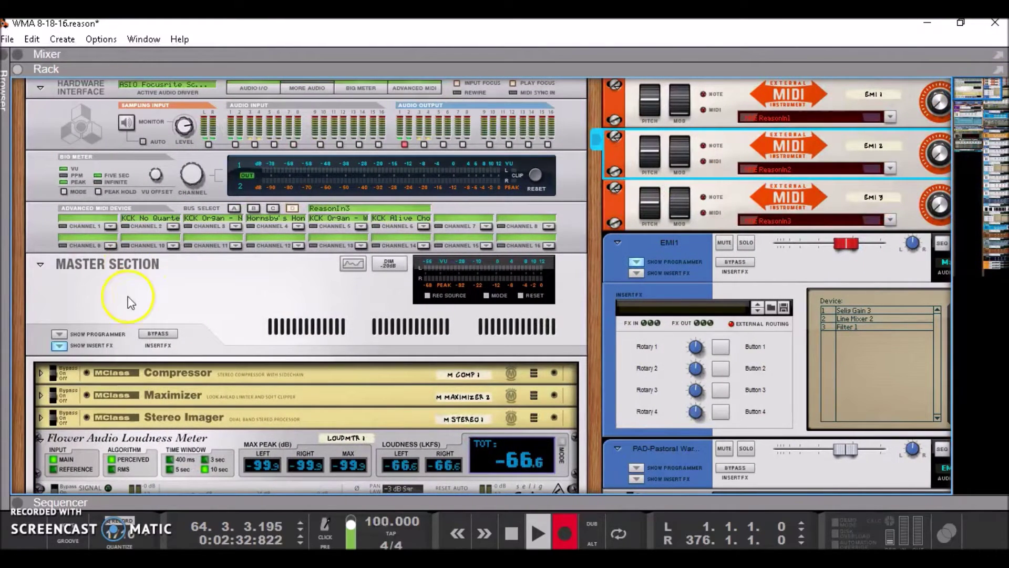
{"action": "left_click", "coordinate": [180, 280]}
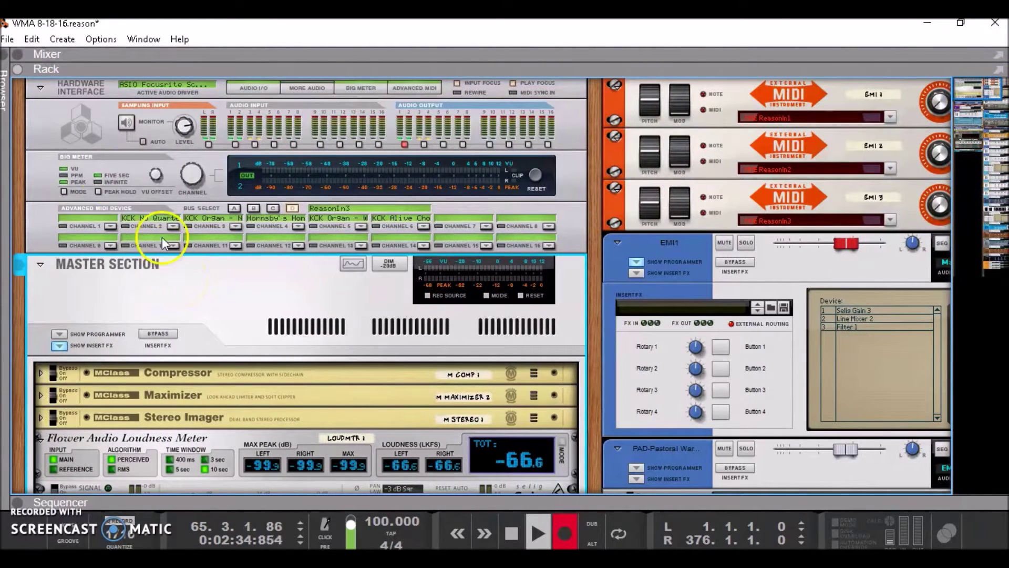
- Open Reason's Preferences and review the General settings and the Audio driver, sample rate and buffer settings
{"action": "left_click", "coordinate": [32, 40]}
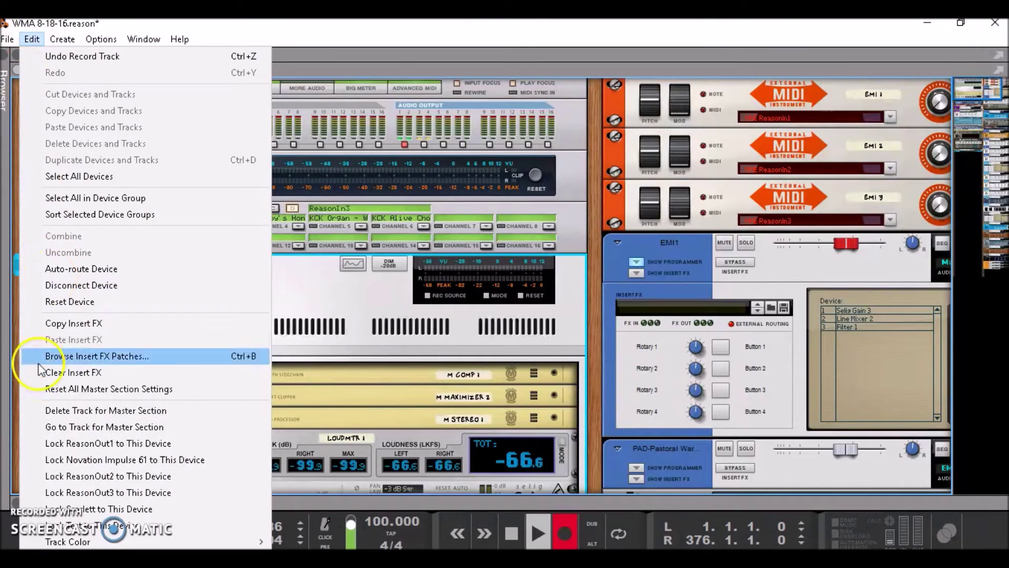
{"action": "left_click", "coordinate": [69, 547]}
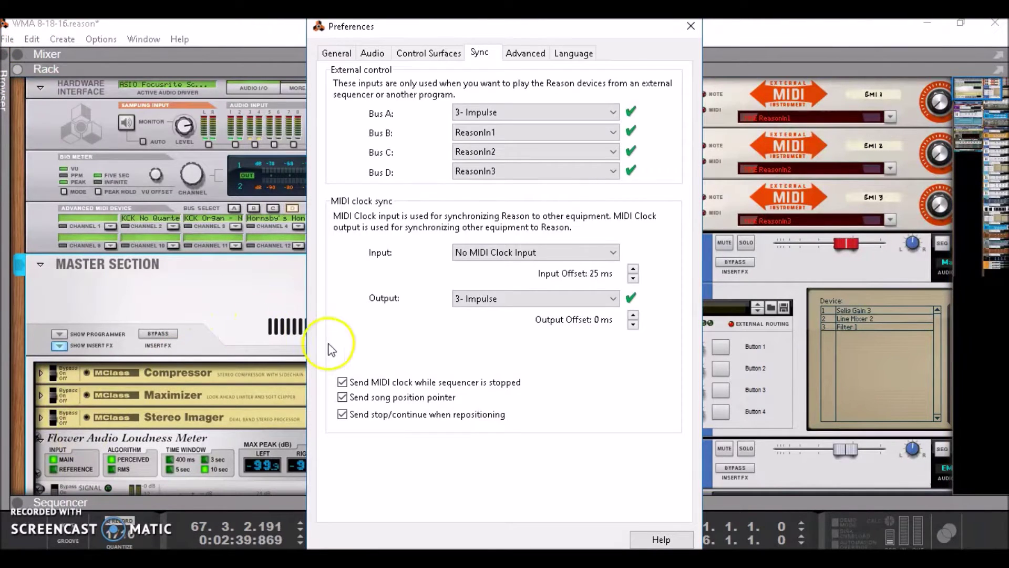
{"action": "left_click", "coordinate": [335, 53]}
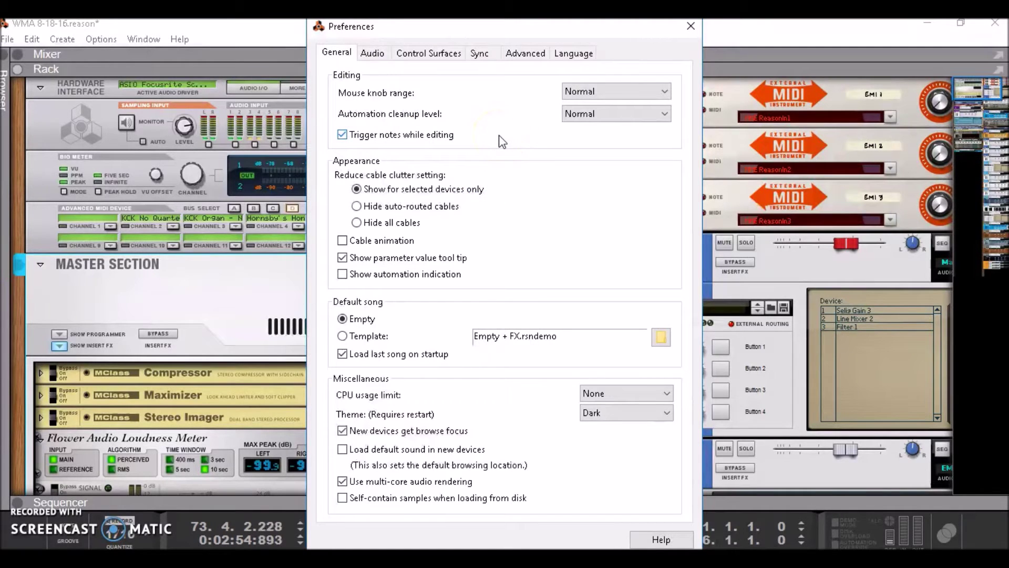
{"action": "left_click", "coordinate": [379, 59]}
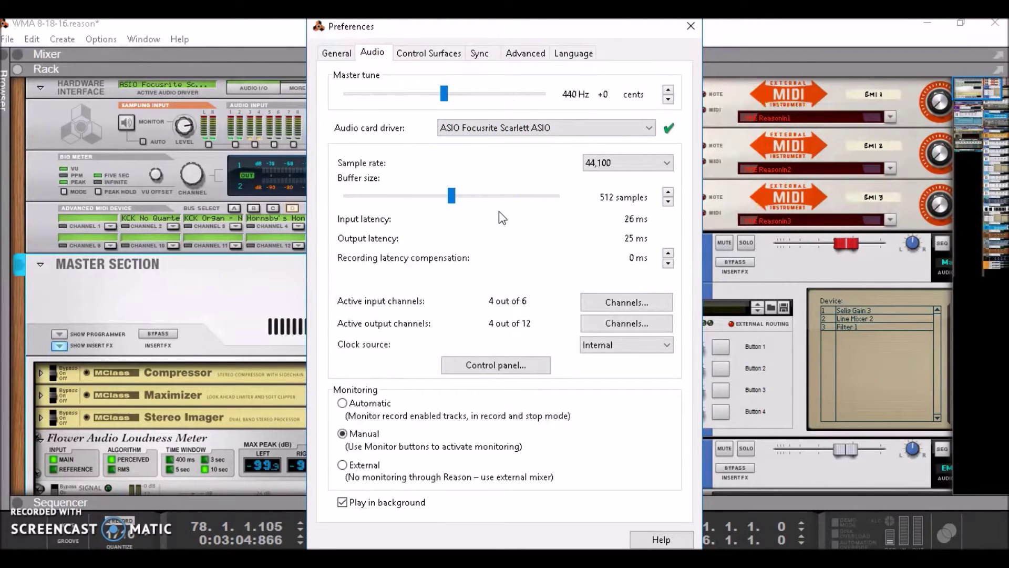
- Review all attached control surfaces and the Separated master keyboard input setting in the Preferences
{"action": "left_click", "coordinate": [421, 51]}
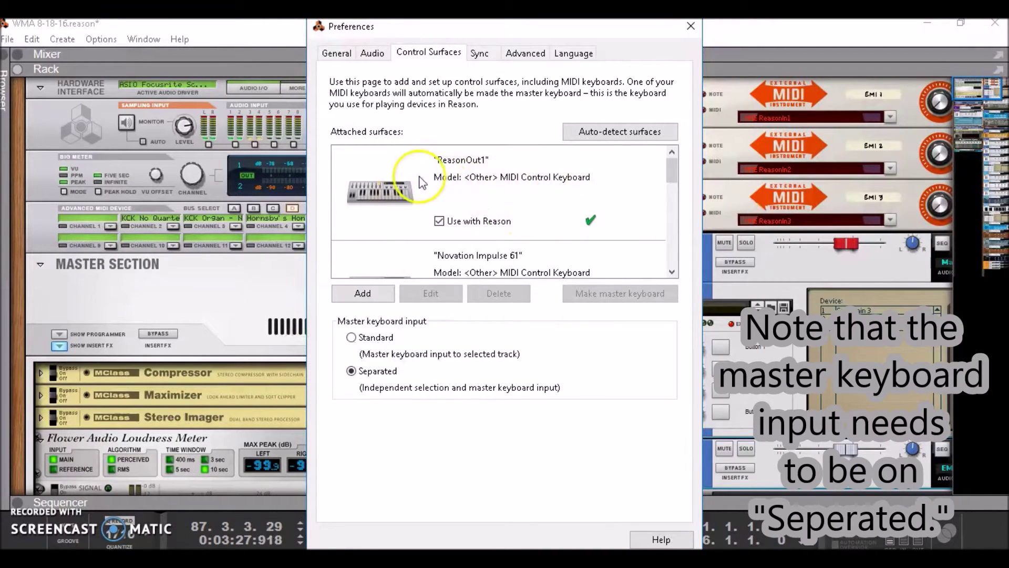
{"action": "scroll", "coordinate": [615, 196], "scroll_direction": "down", "scroll_amount": 1}
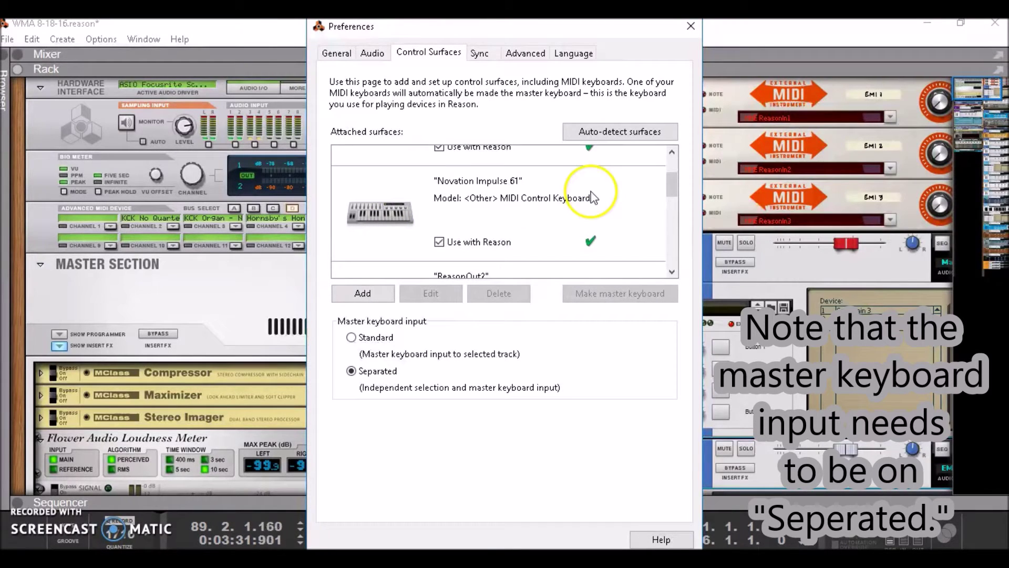
{"action": "scroll", "coordinate": [547, 205], "scroll_direction": "down", "scroll_amount": 3}
{"action": "scroll", "coordinate": [576, 207], "scroll_direction": "down", "scroll_amount": 4}
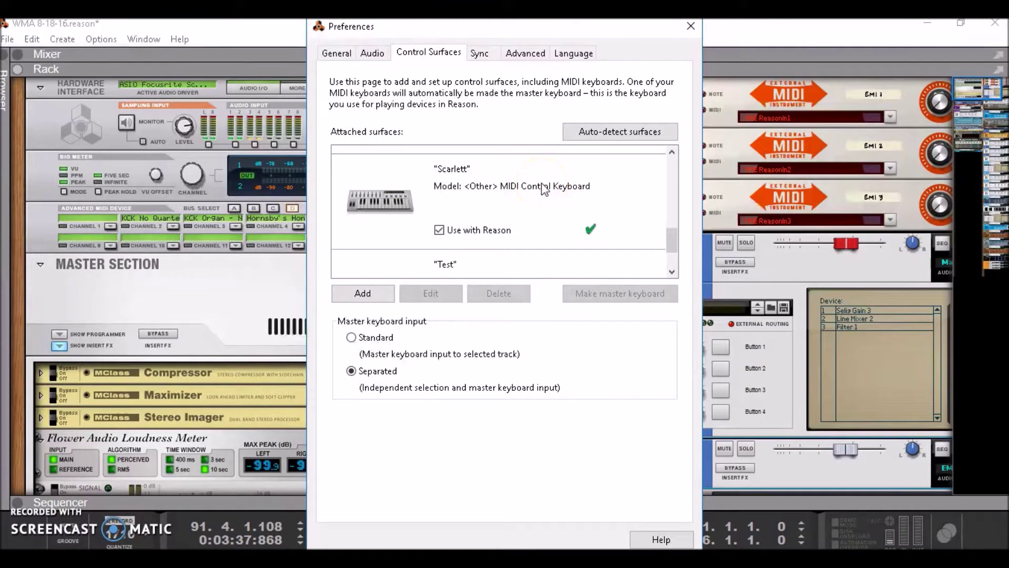
{"action": "scroll", "coordinate": [596, 203], "scroll_direction": "down", "scroll_amount": 2}
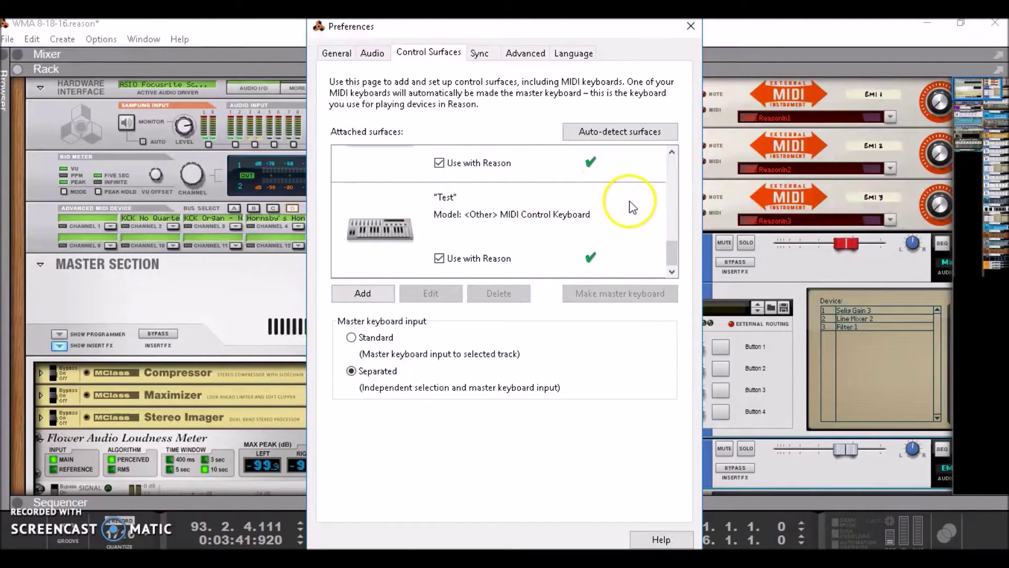
{"action": "scroll", "coordinate": [596, 221], "scroll_direction": "up", "scroll_amount": 3}
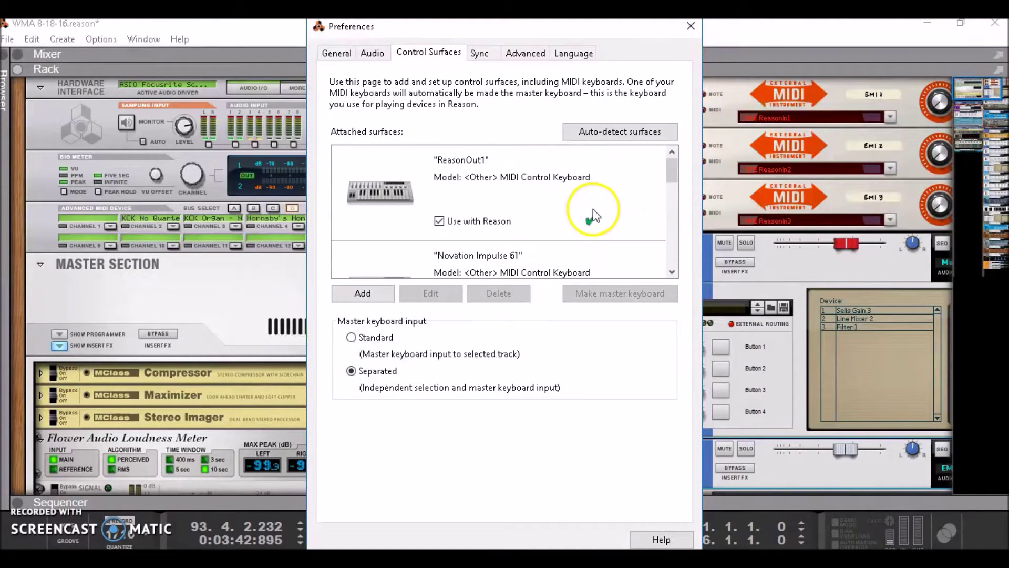
- Check the external control bus assignments in the Sync preferences and review Bus B's MIDI input choices, leaving it on ReasonIn1
{"action": "left_click", "coordinate": [479, 54]}
{"action": "left_click", "coordinate": [492, 117]}
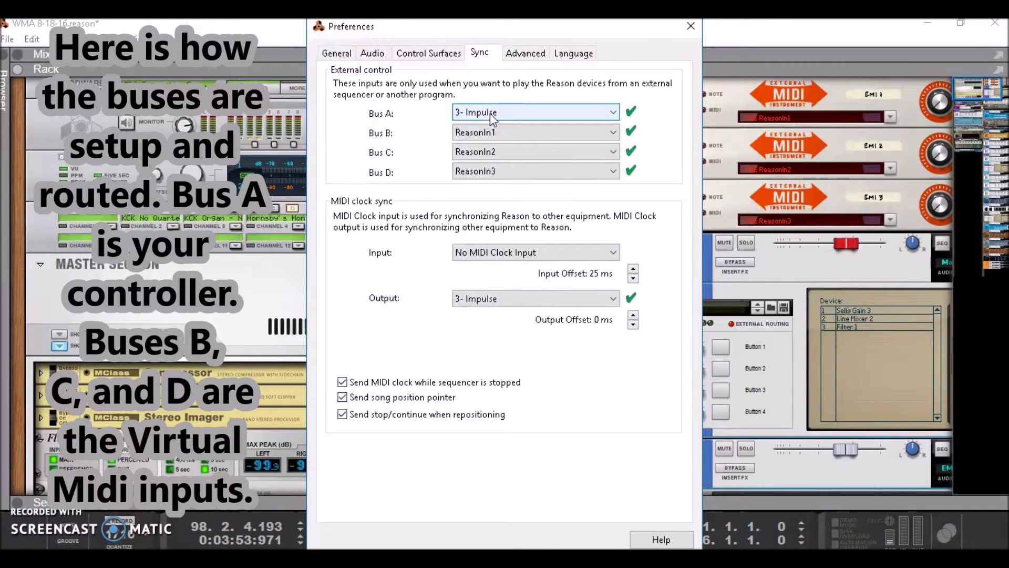
{"action": "left_click", "coordinate": [488, 132]}
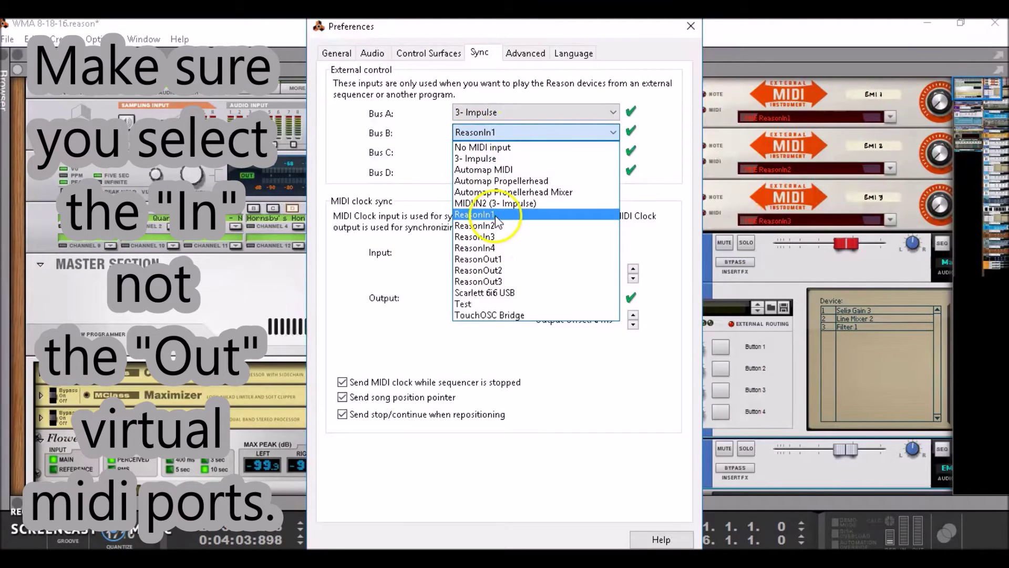
{"action": "left_click", "coordinate": [676, 141]}
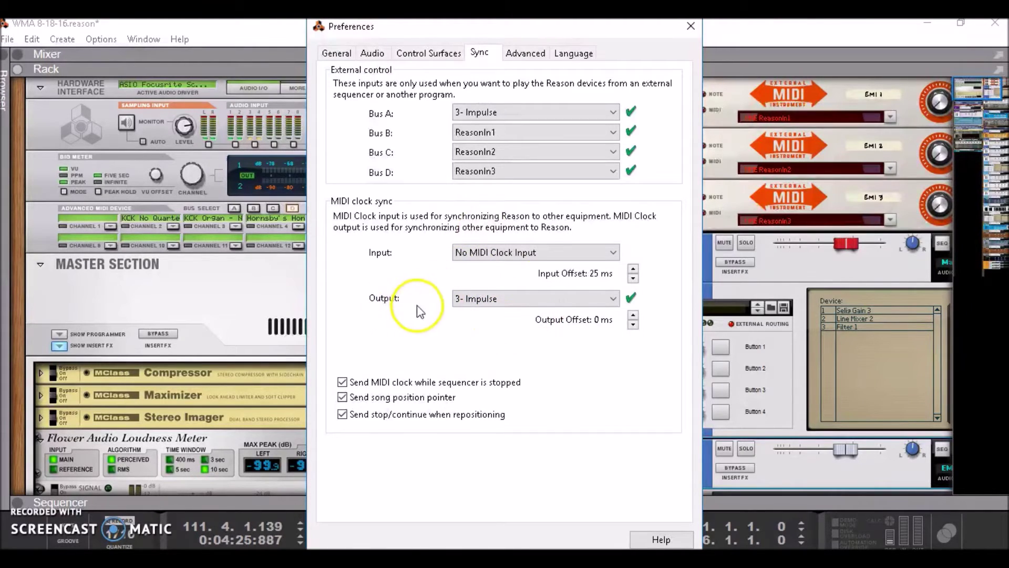
- Review the Advanced and Language preferences and close the Preferences
{"action": "left_click", "coordinate": [523, 49]}
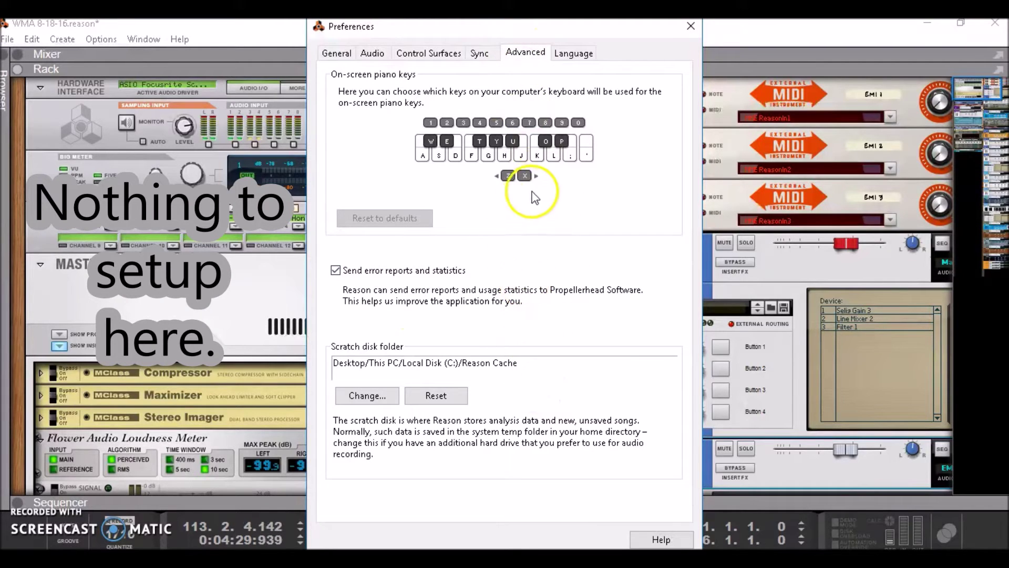
{"action": "left_click", "coordinate": [585, 54]}
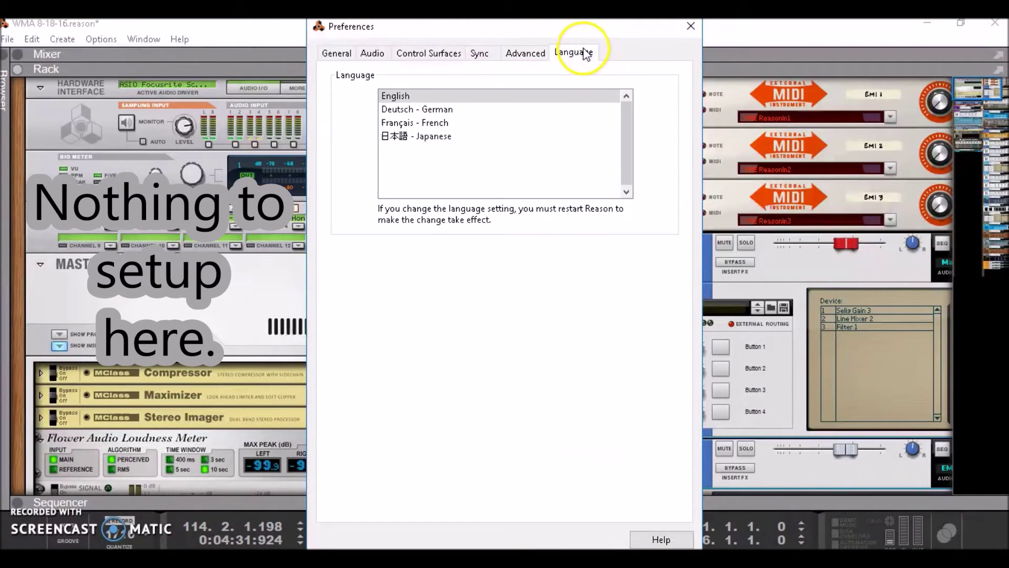
{"action": "left_click", "coordinate": [701, 28]}
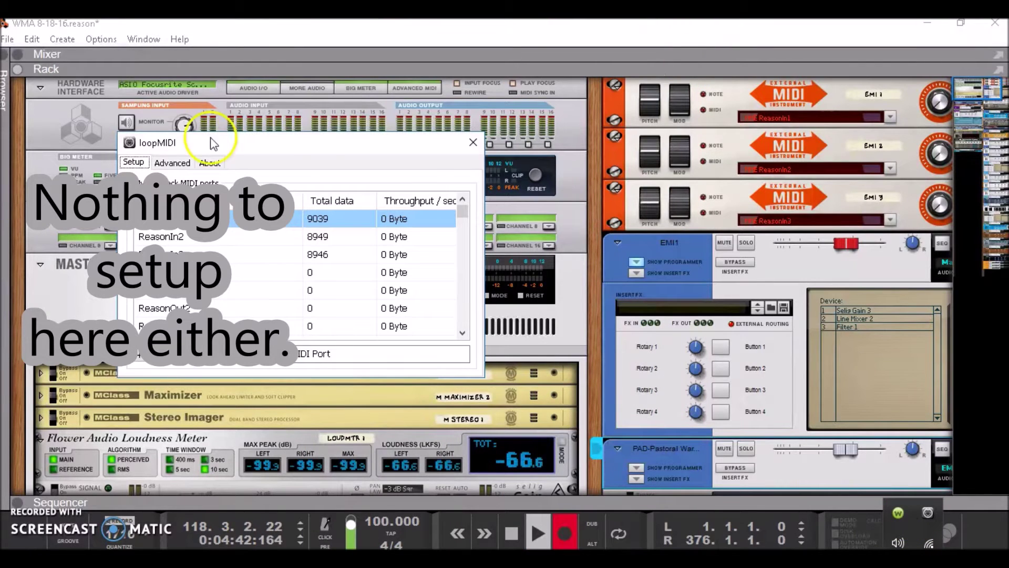
- Switch to loopMIDI and reposition its window over the rack to view the loopback MIDI ports
{"action": "left_click_drag", "start_coordinate": [213, 142], "coordinate": [487, 144]}
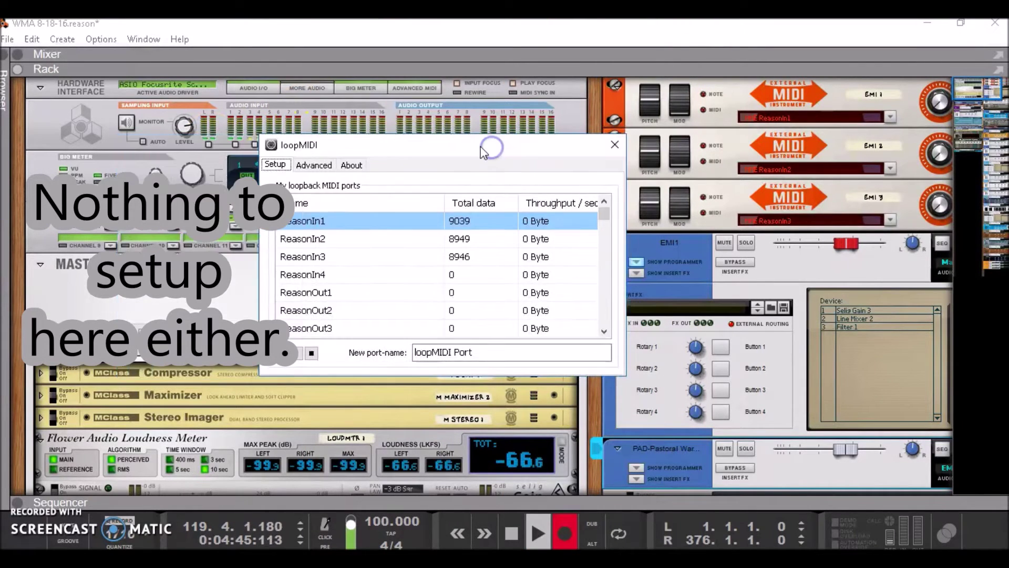